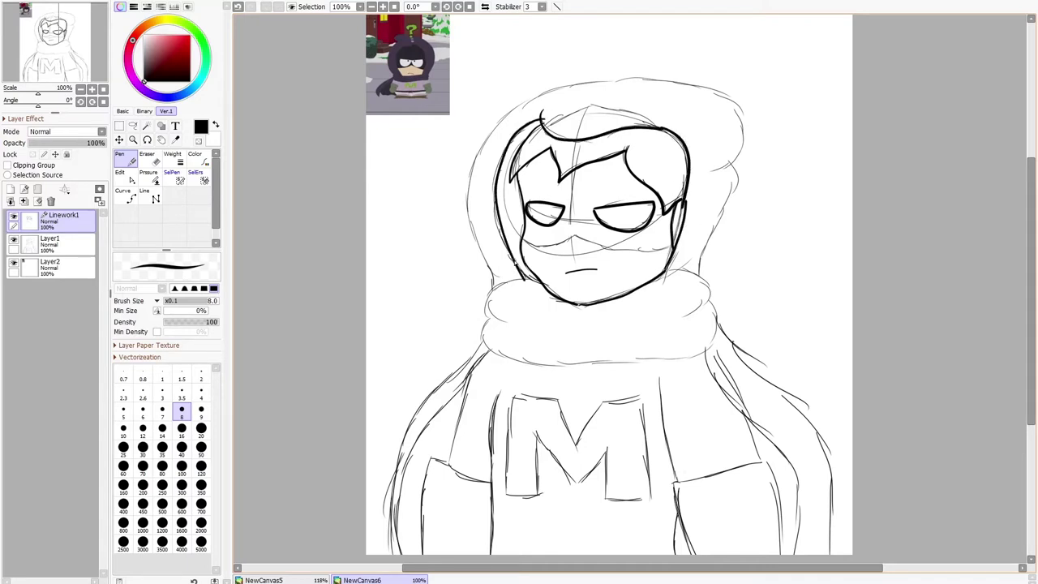
Ink the outline of the puffy scarf around the neck and the hood's right edge over the sketch.
drag(497, 322, 506, 323)
mouse_move(488, 318)
mouse_down()
mouse_move(599, 363)
mouse_move(509, 362)
mouse_move(704, 348)
mouse_move(711, 282)
mouse_up()
key(ctrl+z)
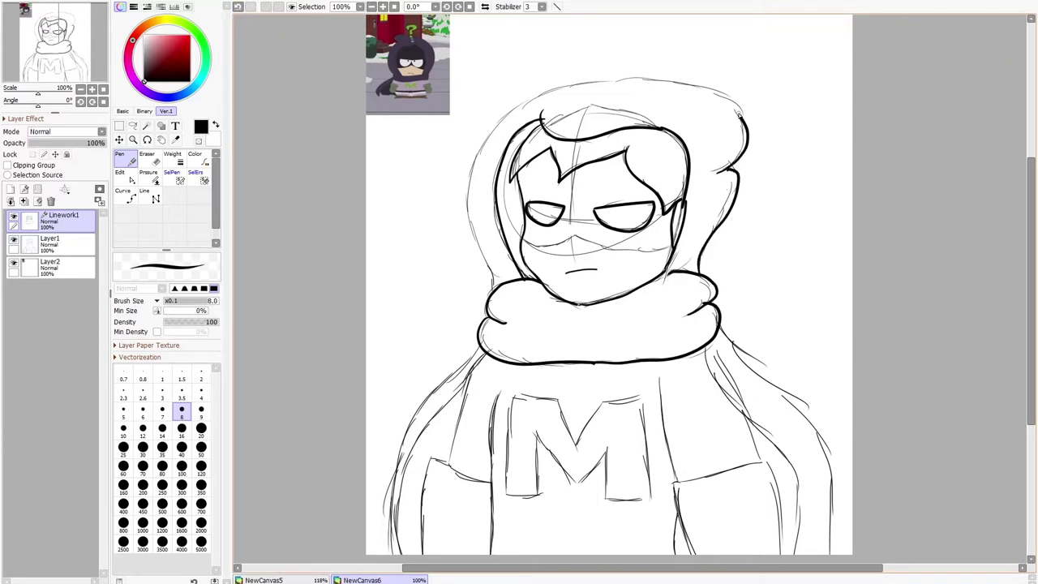
Ink the hood's left side and top edge, undoing and redrawing the top stroke along the sketch.
mouse_move(481, 237)
mouse_down()
mouse_move(514, 122)
mouse_move(642, 92)
mouse_up()
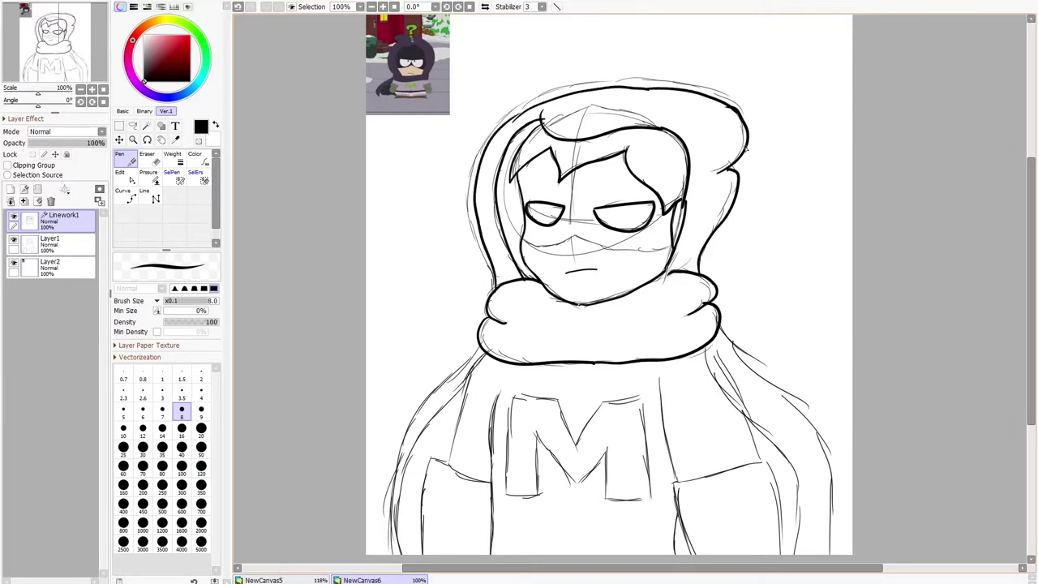
key(ctrl+z)
key(ctrl+z)
key(ctrl+z)
key(ctrl+z)
key(ctrl+y)
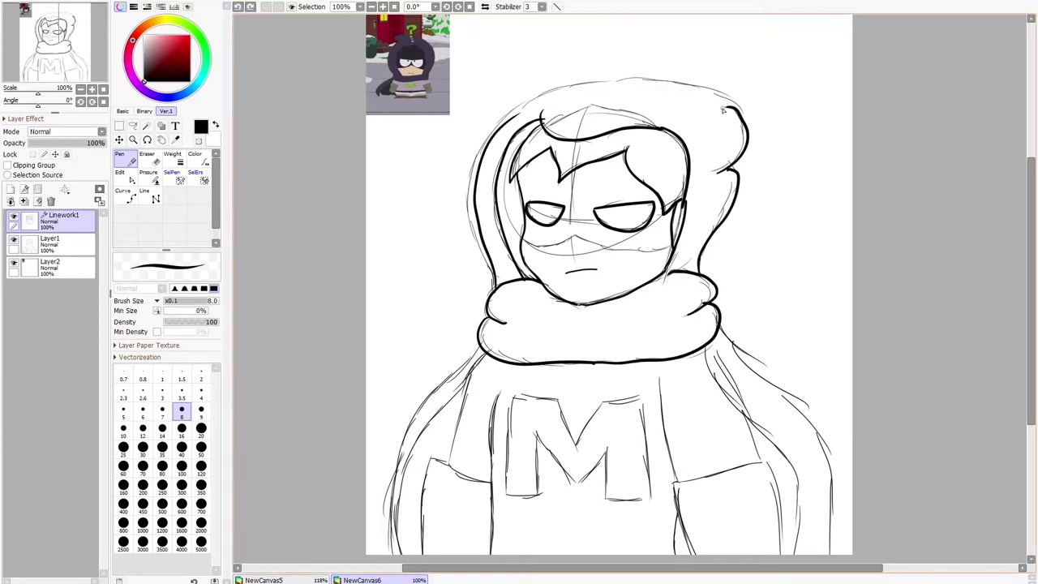
drag(733, 107, 643, 78)
Ink the cape's left side, the sleeves and arms, and the torso lines over the sketch.
scroll(988, 322, down, 3)
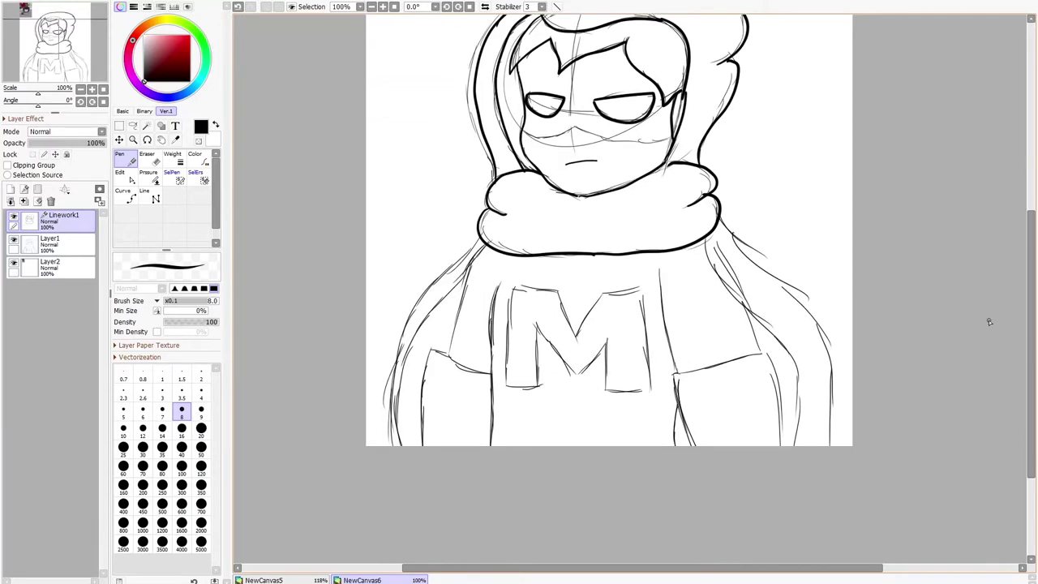
drag(414, 355, 421, 447)
mouse_move(479, 237)
mouse_down()
mouse_move(416, 299)
mouse_move(411, 447)
mouse_up()
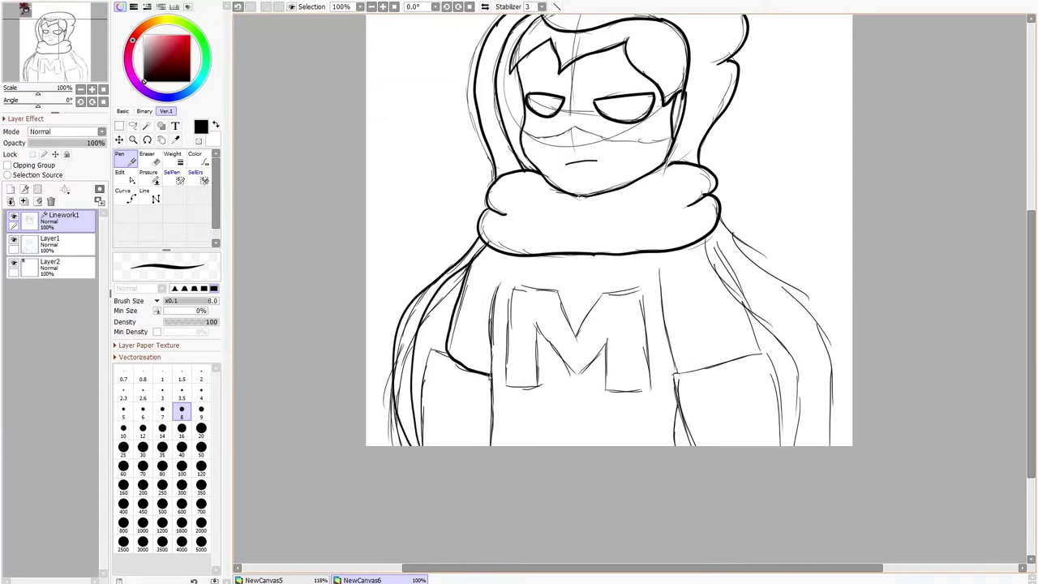
drag(498, 286, 492, 444)
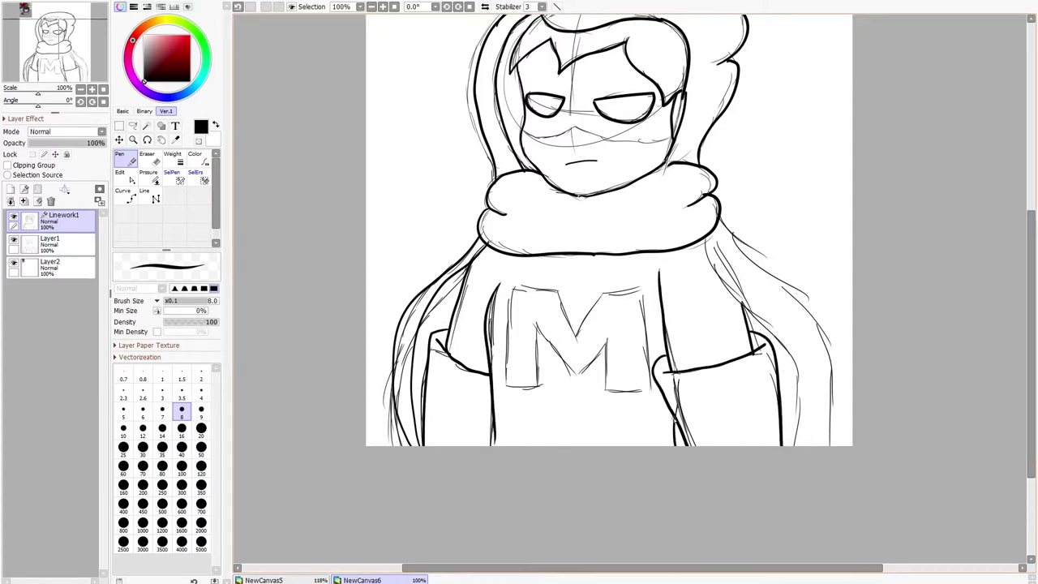
Ink the cape's right side and the block letter M on the chest.
drag(703, 242, 788, 444)
drag(732, 212, 823, 445)
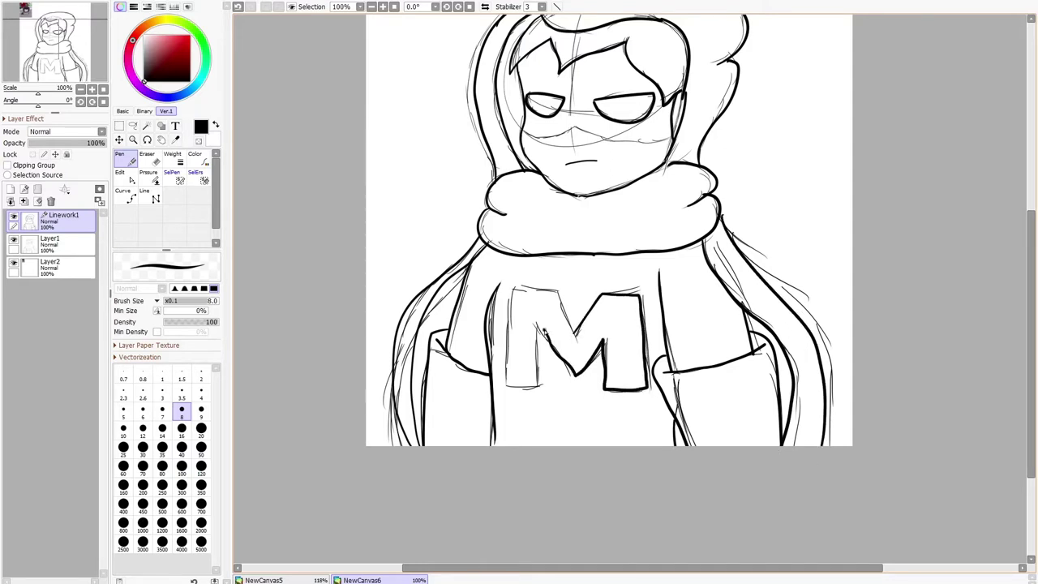
key(ctrl+z)
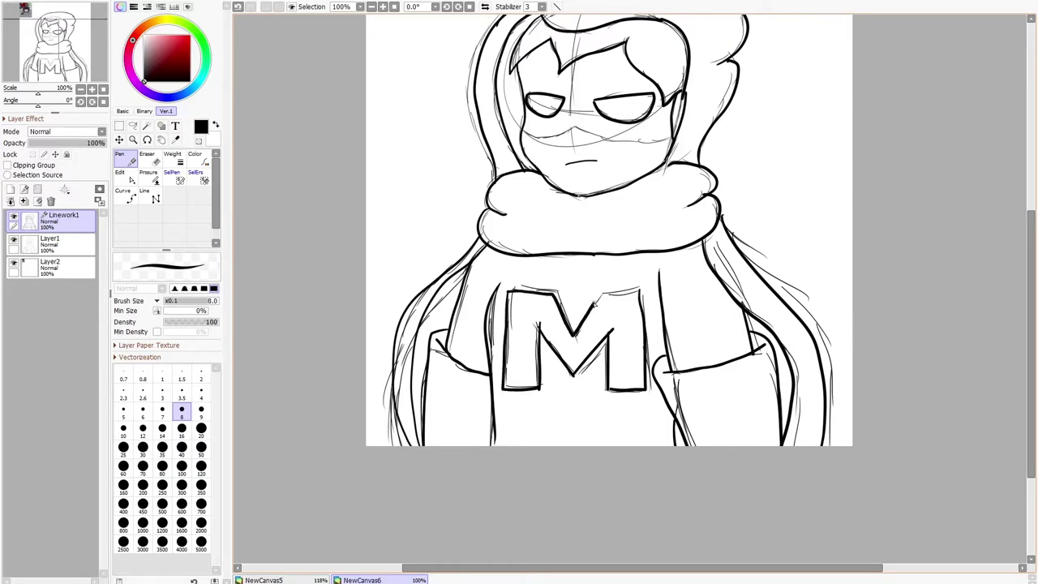
Scale down the linework layer, then scale the Layer1 sketch to match it.
scroll(640, 300, up, 5)
key(ctrl+t)
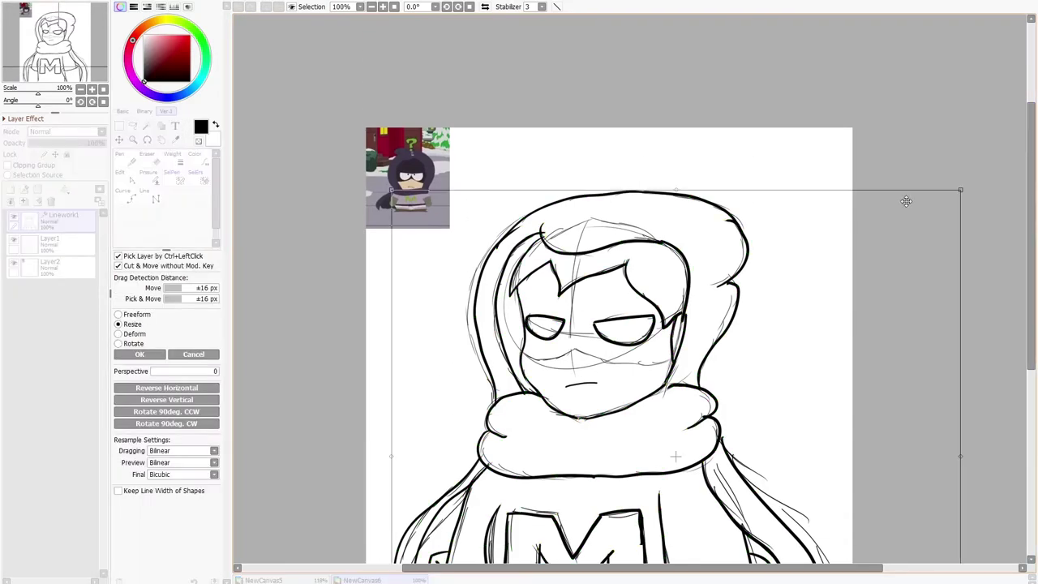
drag(903, 197, 907, 224)
ctrl+click(720, 210)
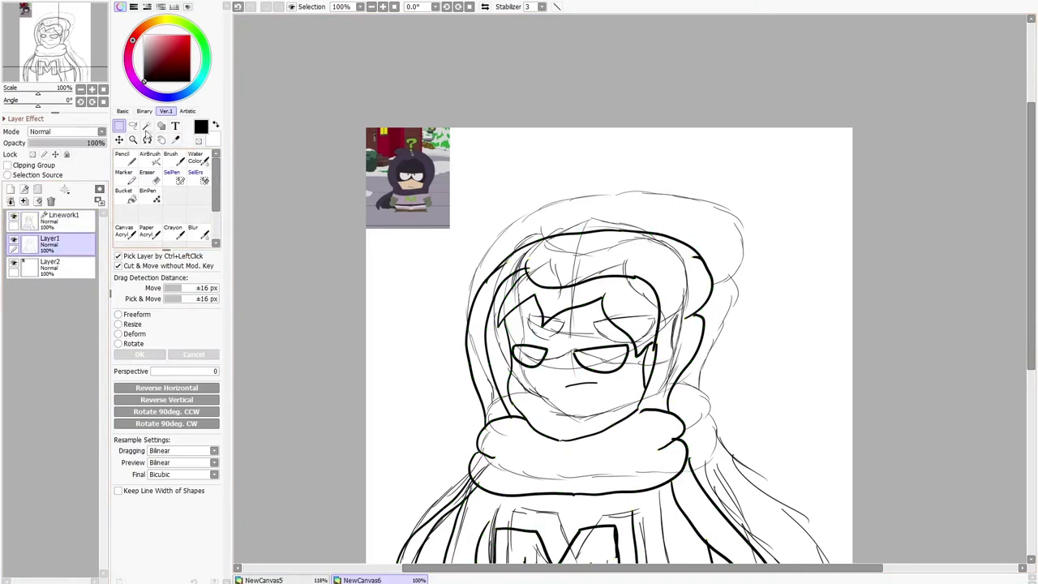
drag(834, 190, 800, 230)
scroll(649, 235, down, 2)
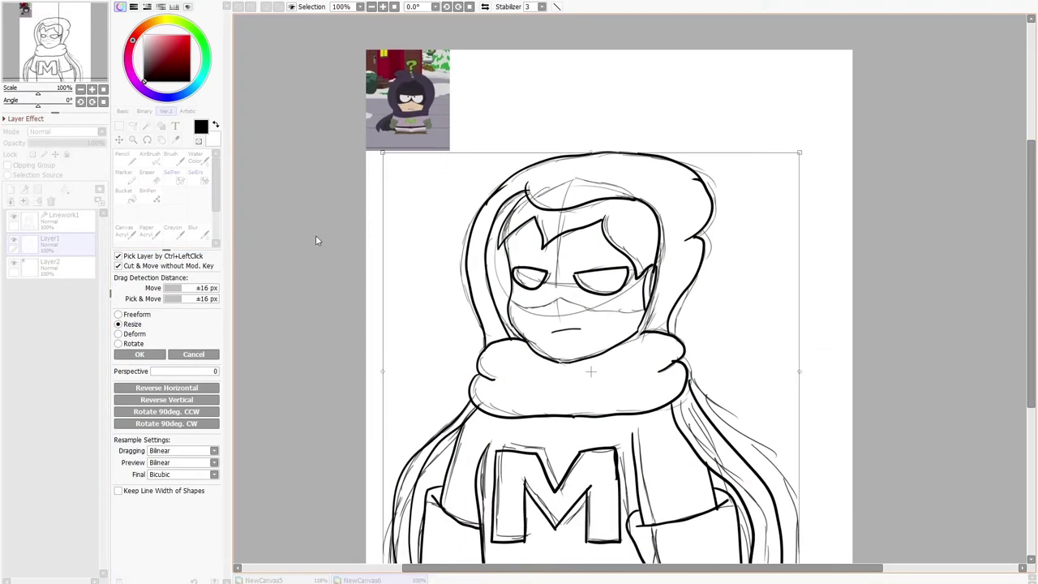
click(138, 355)
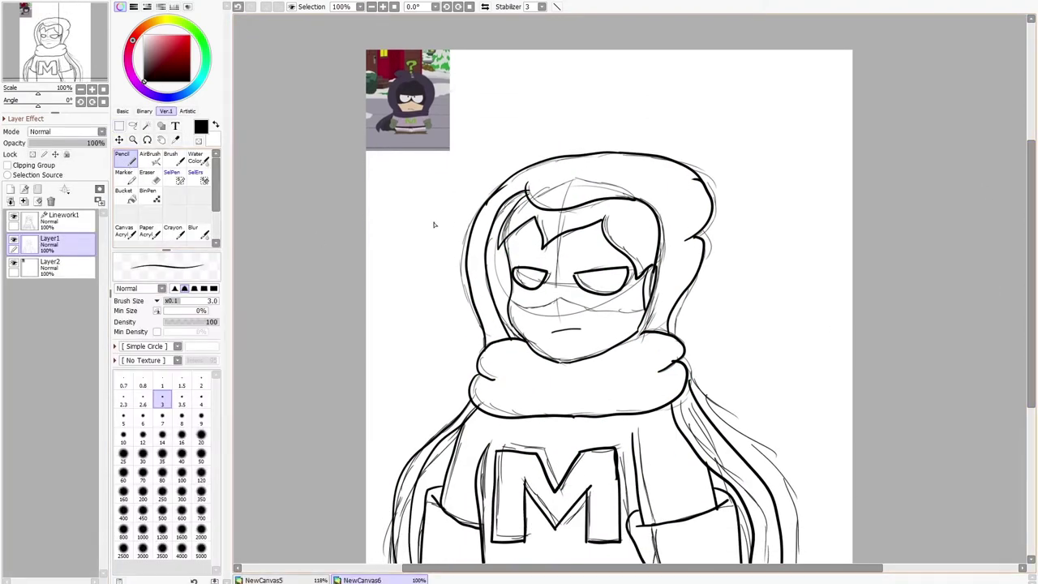
On the Linework1 layer, draw a coiled spring topped with a ball on the hood and start a question mark above it.
click(237, 6)
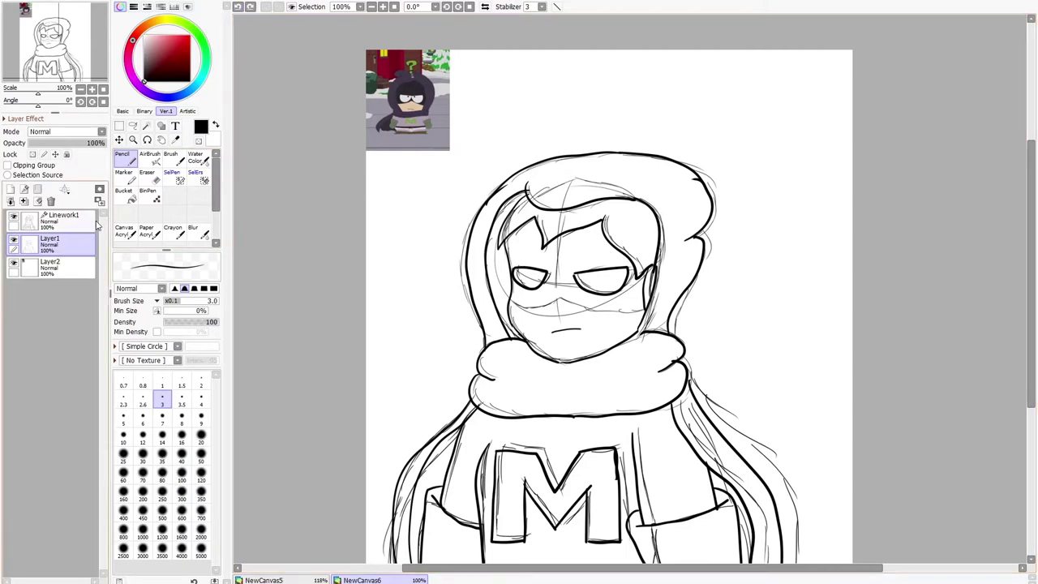
click(64, 220)
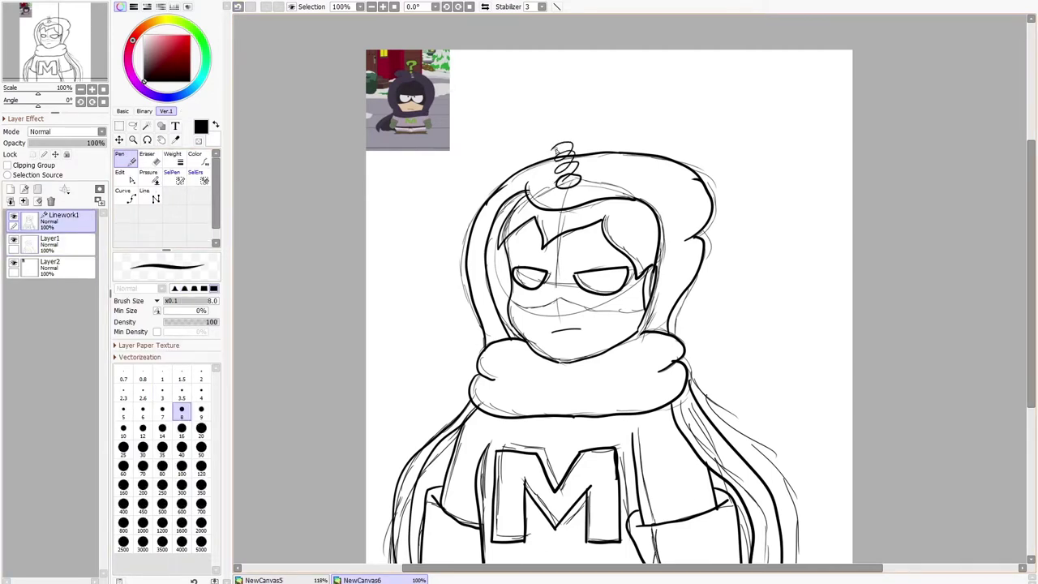
key(ctrl+z)
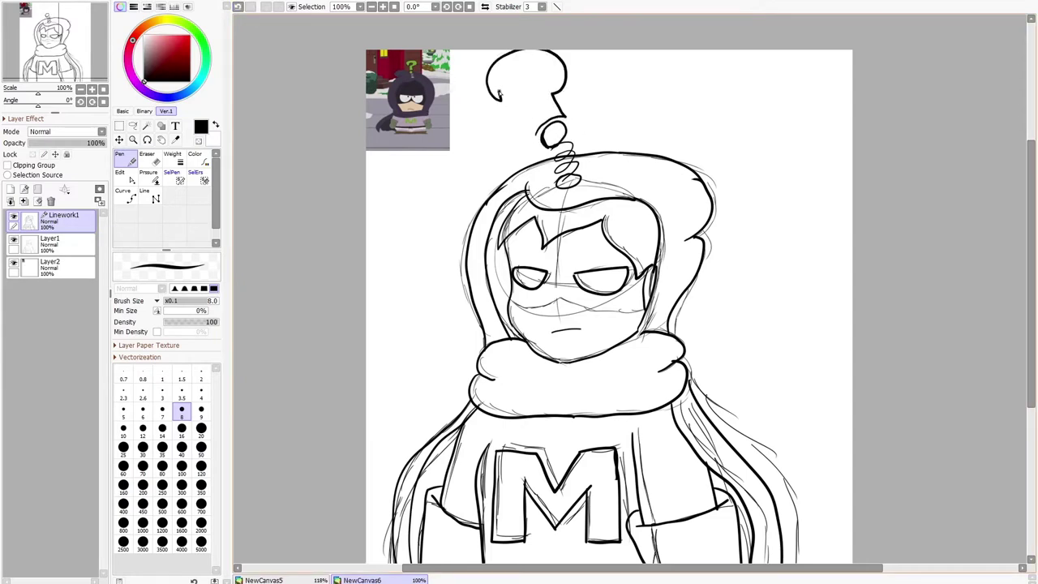
key(ctrl+z)
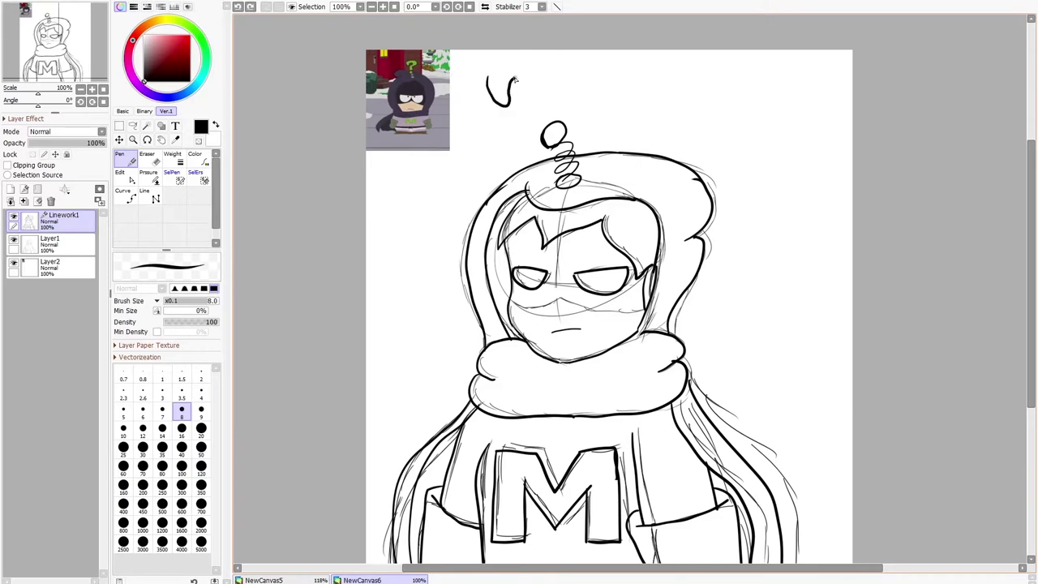
key(ctrl+z)
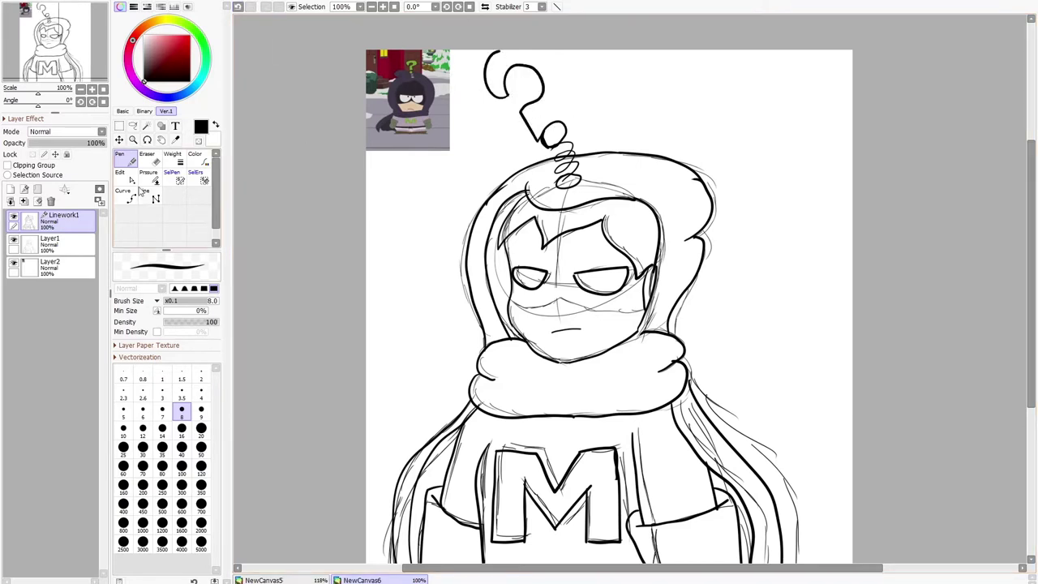
Scale down the linework again, then resize the Layer1 sketch to line up with it.
key(ctrl+t)
drag(916, 51, 878, 89)
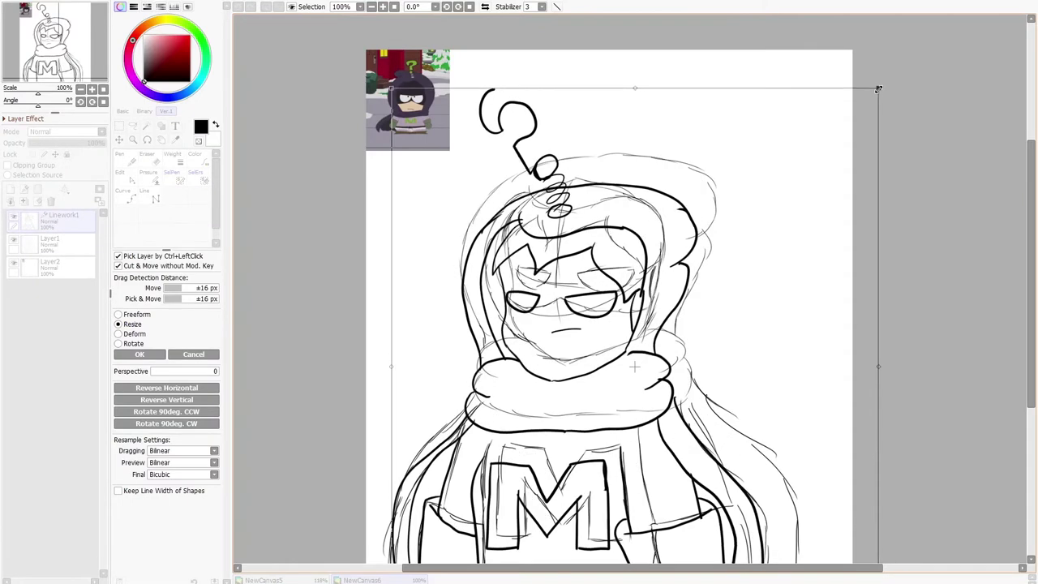
click(150, 354)
click(72, 245)
click(125, 324)
drag(801, 151, 771, 186)
click(140, 355)
On Linework1, complete the question mark and ink the mouth and the mask's lower edge.
click(70, 221)
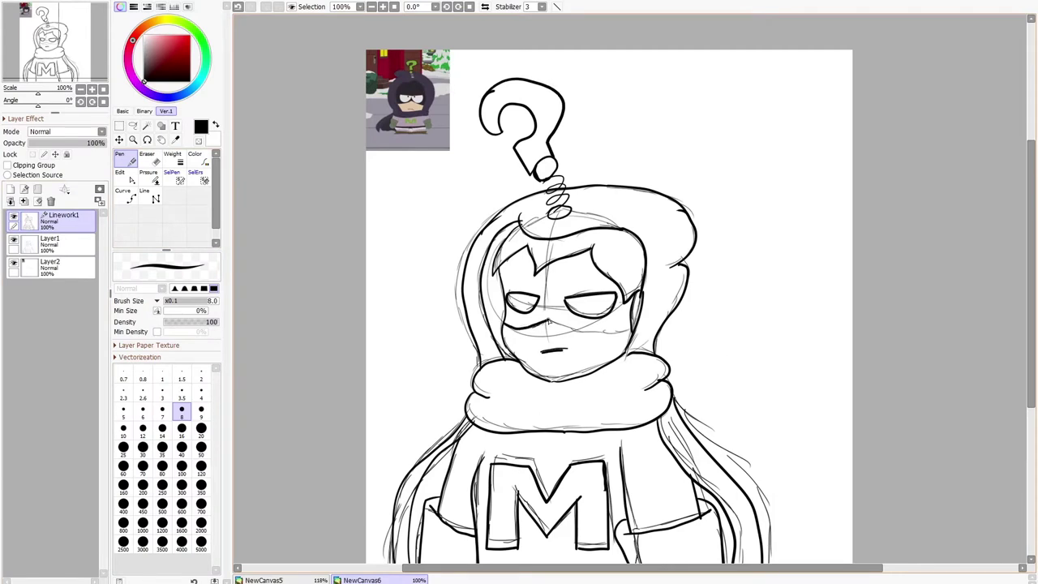
drag(1030, 298, 1030, 370)
drag(1031, 334, 1030, 282)
Sample the dark purple from the reference hood, add a layer above Layer1 and paint the hood's left side.
right_click(432, 60)
click(58, 246)
click(10, 189)
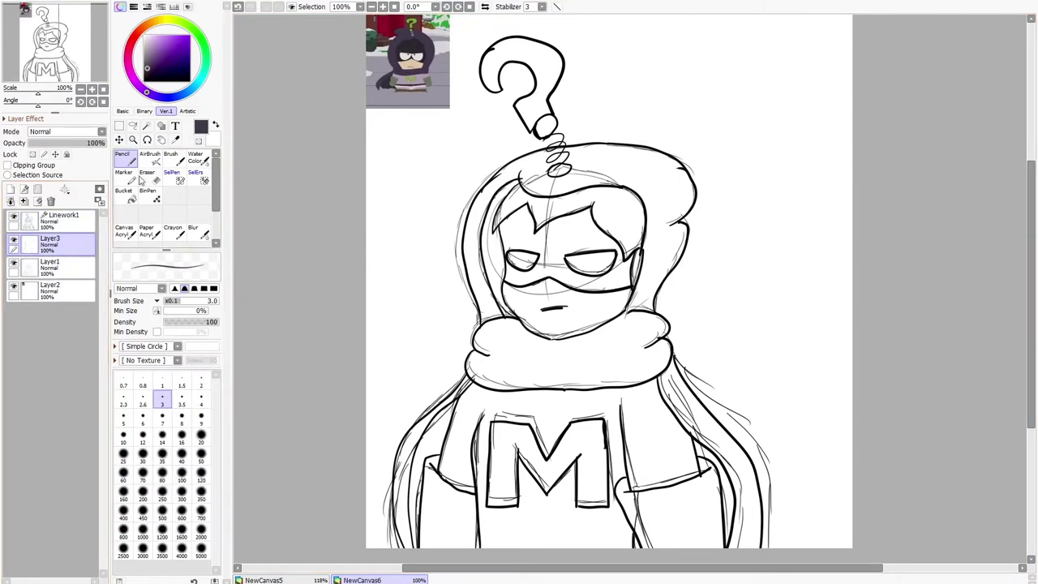
mouse_move(486, 316)
mouse_down()
mouse_move(480, 251)
mouse_move(491, 185)
mouse_up()
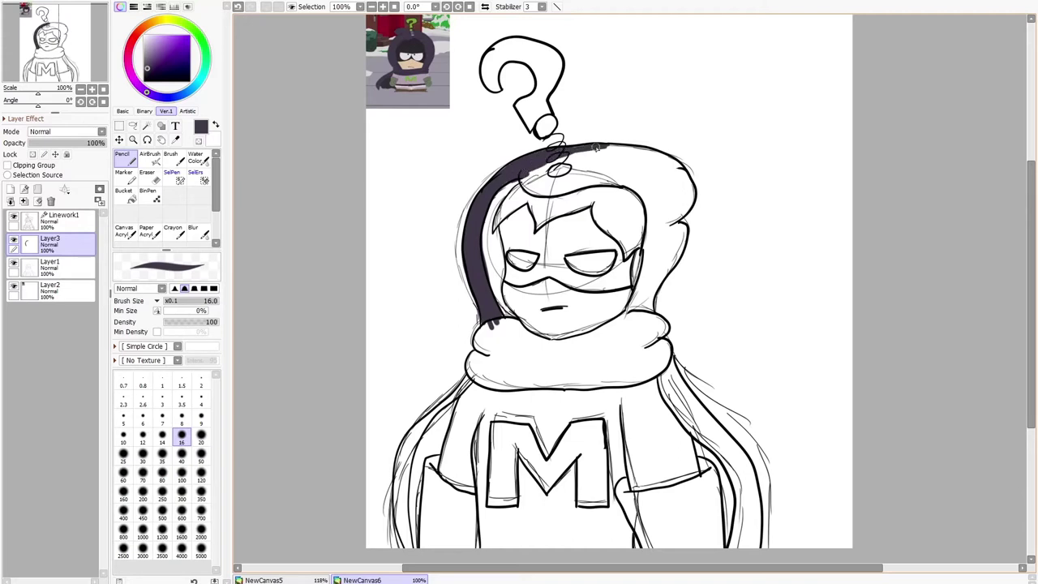
Set the pencil size to 100 and fill the hood's top and right side with dark purple.
click(201, 474)
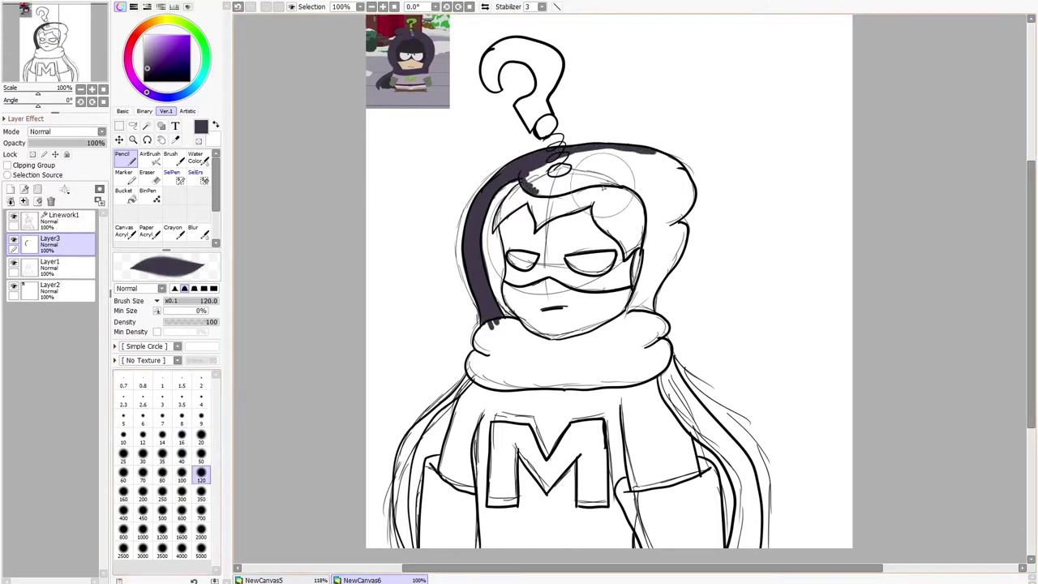
click(183, 475)
mouse_move(547, 170)
mouse_down()
mouse_move(553, 179)
mouse_move(635, 150)
mouse_move(653, 170)
mouse_move(653, 292)
mouse_move(641, 332)
mouse_move(685, 175)
mouse_up()
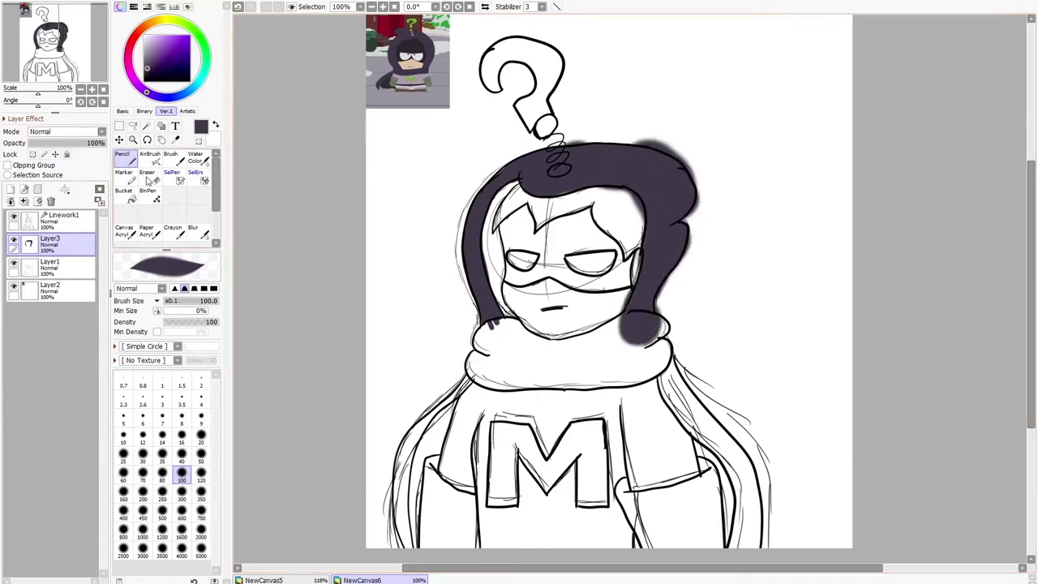
Fill the scarf, both sides of the cape and the remaining hood edges with dark purple.
mouse_move(474, 357)
mouse_down()
mouse_move(494, 343)
mouse_move(650, 364)
mouse_move(570, 380)
mouse_up()
mouse_move(460, 388)
mouse_down()
mouse_move(402, 452)
mouse_move(416, 556)
mouse_move(419, 464)
mouse_move(483, 380)
mouse_up()
mouse_move(663, 388)
mouse_down()
mouse_move(747, 517)
mouse_move(750, 547)
mouse_move(734, 478)
mouse_up()
mouse_move(553, 189)
mouse_down()
mouse_move(607, 189)
mouse_move(498, 188)
mouse_move(465, 241)
mouse_move(494, 189)
mouse_move(556, 162)
mouse_move(649, 154)
mouse_move(671, 354)
mouse_move(473, 377)
mouse_move(496, 392)
mouse_move(724, 370)
mouse_up()
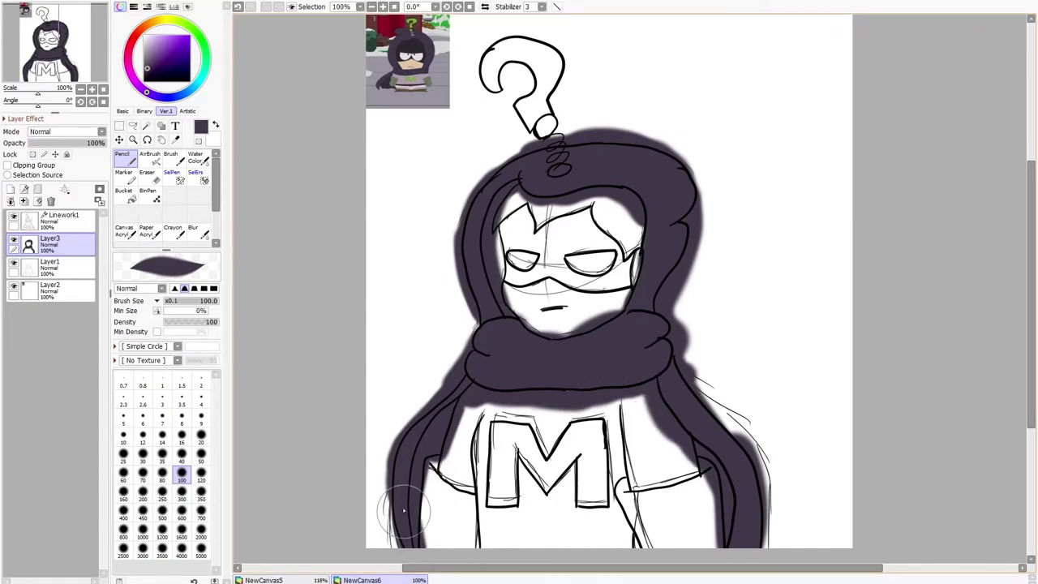
Erase the purple overflow outside the hood's left edge and hide the Layer1 sketch.
click(148, 176)
scroll(366, 333, up, 5)
drag(1031, 316, 1028, 269)
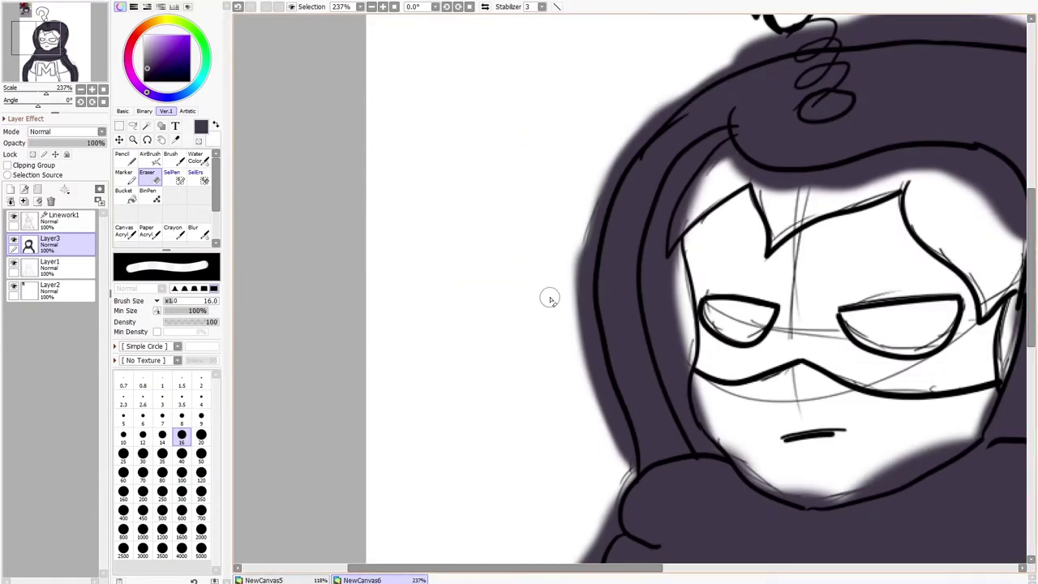
mouse_move(574, 339)
mouse_down()
mouse_move(586, 229)
mouse_move(625, 148)
mouse_move(752, 51)
mouse_up()
click(13, 263)
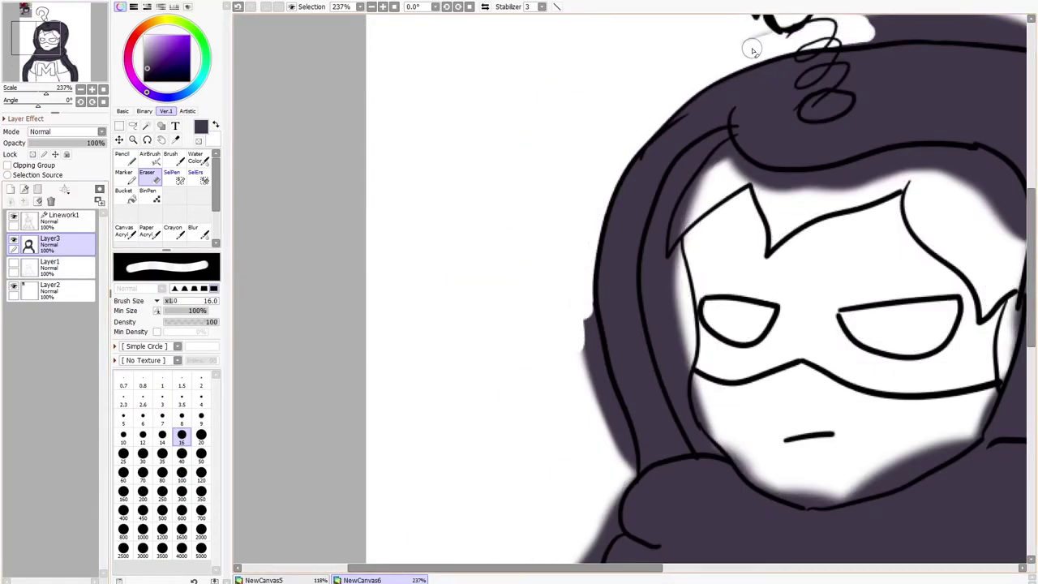
drag(575, 293, 627, 475)
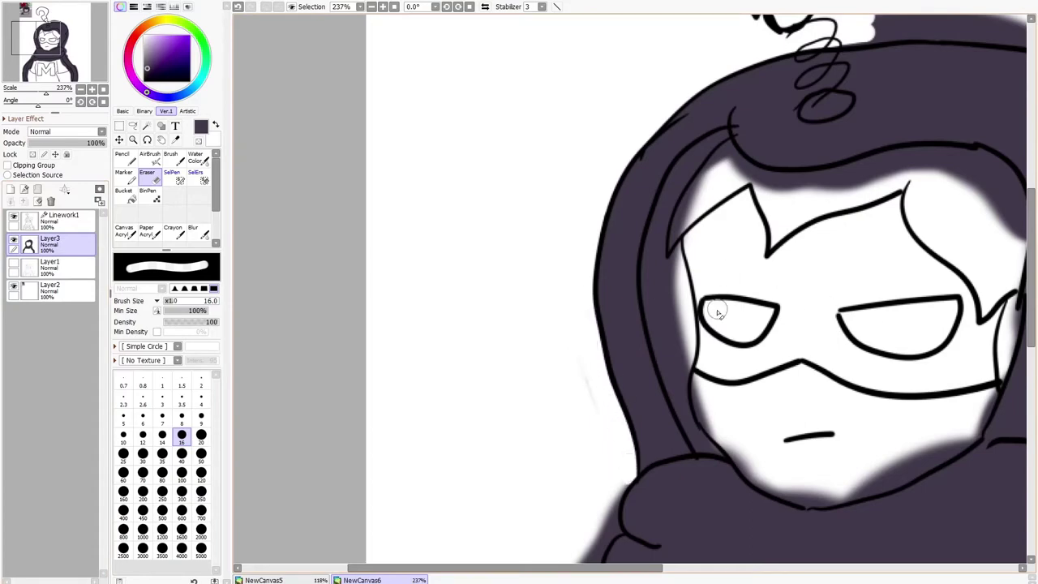
Fill the gaps between the hood's inner left edge and the face with dark purple.
drag(691, 373, 673, 203)
click(128, 159)
mouse_move(671, 340)
mouse_down()
mouse_move(672, 232)
mouse_move(726, 455)
mouse_up()
Erase the purple overflow from the left side of the face and hair, reducing the eraser size to 8.
click(158, 183)
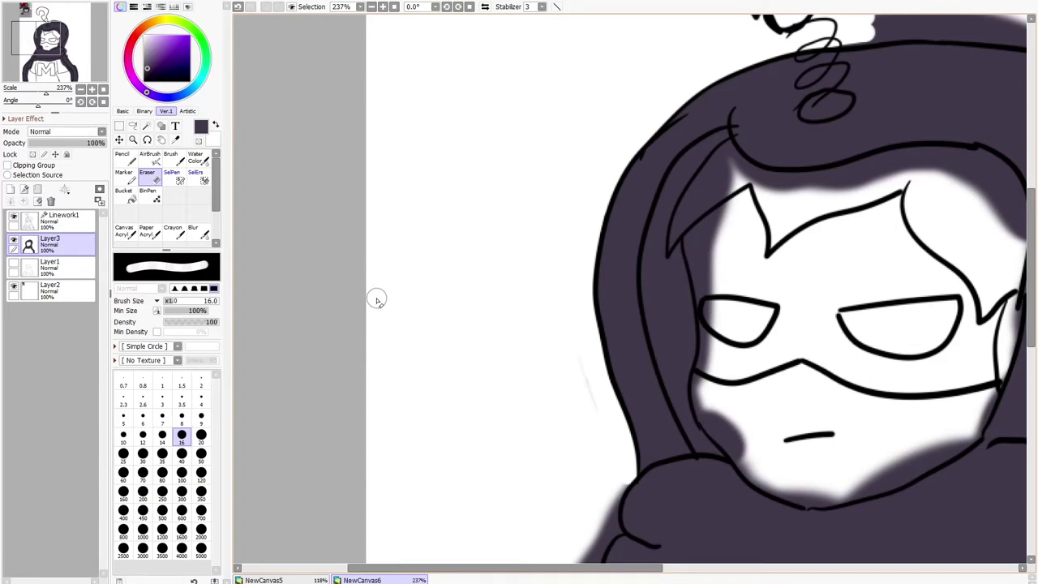
mouse_move(706, 365)
mouse_down()
mouse_move(702, 240)
mouse_move(733, 186)
mouse_move(684, 218)
mouse_up()
click(181, 417)
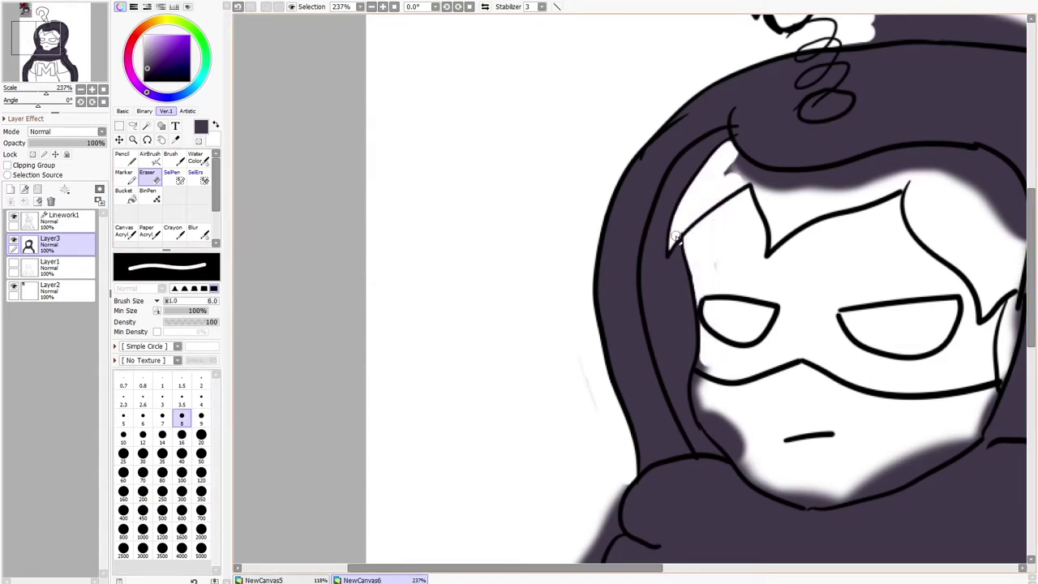
key(ctrl+z)
mouse_move(694, 396)
mouse_down()
mouse_move(738, 459)
mouse_move(710, 394)
mouse_up()
Erase the purple overflow along the chin, around the ear and under the hood's front edge.
drag(482, 569, 579, 569)
mouse_move(488, 423)
mouse_down()
mouse_move(512, 481)
mouse_move(626, 496)
mouse_move(706, 452)
mouse_move(760, 360)
mouse_up()
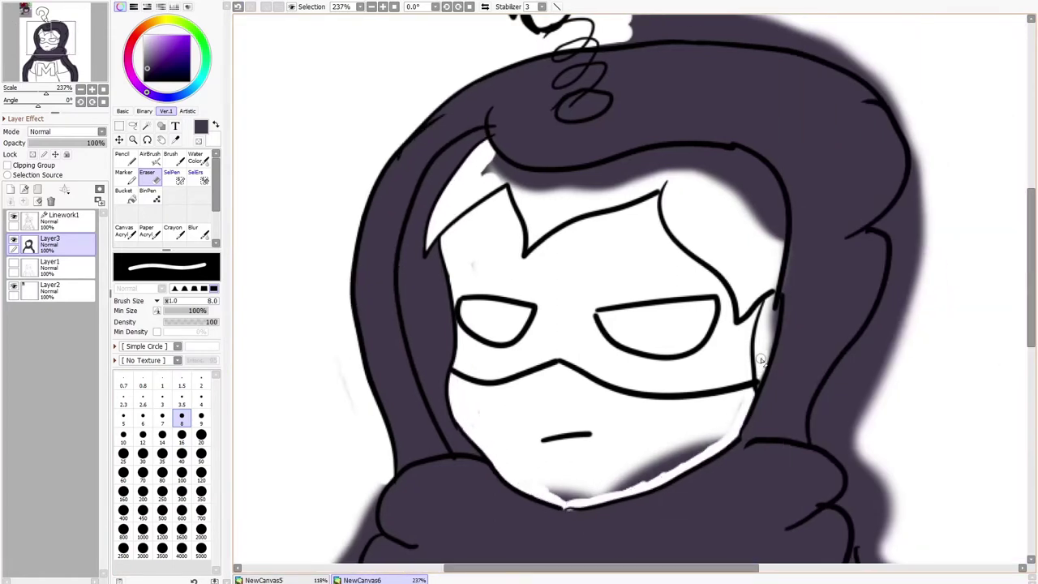
mouse_move(775, 287)
mouse_down()
mouse_move(782, 229)
mouse_move(773, 185)
mouse_up()
mouse_move(504, 164)
mouse_down()
mouse_move(735, 153)
mouse_move(768, 179)
mouse_up()
drag(768, 178, 691, 166)
Set the eraser size to 16 and clear the remaining purple from the hair and chin.
click(182, 438)
mouse_move(554, 187)
mouse_down()
mouse_move(590, 200)
mouse_move(514, 174)
mouse_move(724, 167)
mouse_move(764, 185)
mouse_up()
mouse_move(598, 486)
mouse_down()
mouse_move(566, 495)
mouse_move(636, 475)
mouse_up()
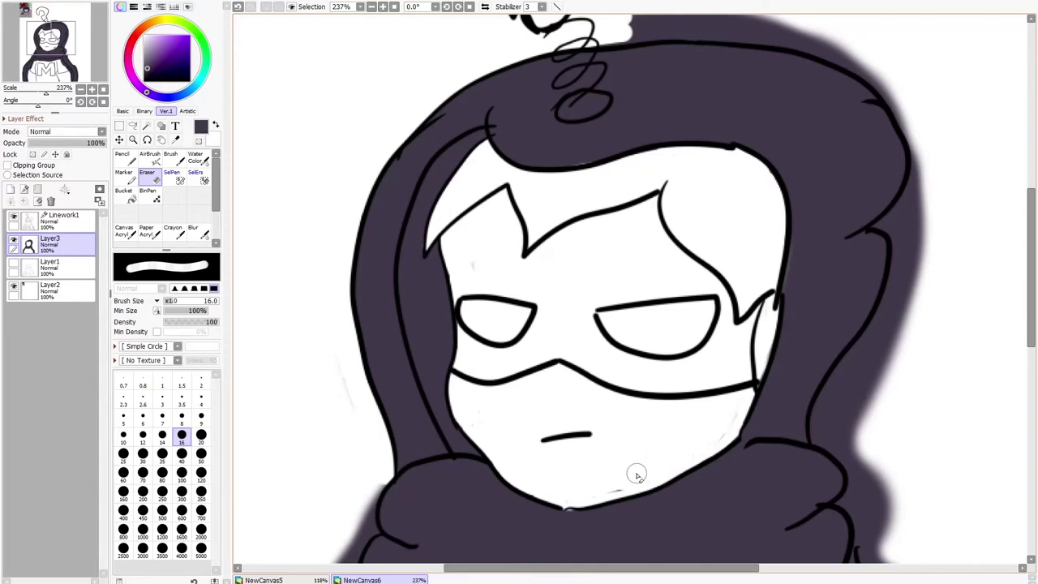
Erase the purple overflow outside the hood's right and top edges.
scroll(1026, 288, down, 2)
mouse_move(876, 284)
mouse_down()
mouse_move(818, 344)
mouse_move(859, 409)
mouse_move(843, 442)
mouse_move(862, 475)
mouse_move(868, 301)
mouse_move(849, 301)
mouse_move(899, 217)
mouse_move(916, 154)
mouse_move(908, 243)
mouse_up()
key(ctrl+z)
scroll(908, 243, up, 5)
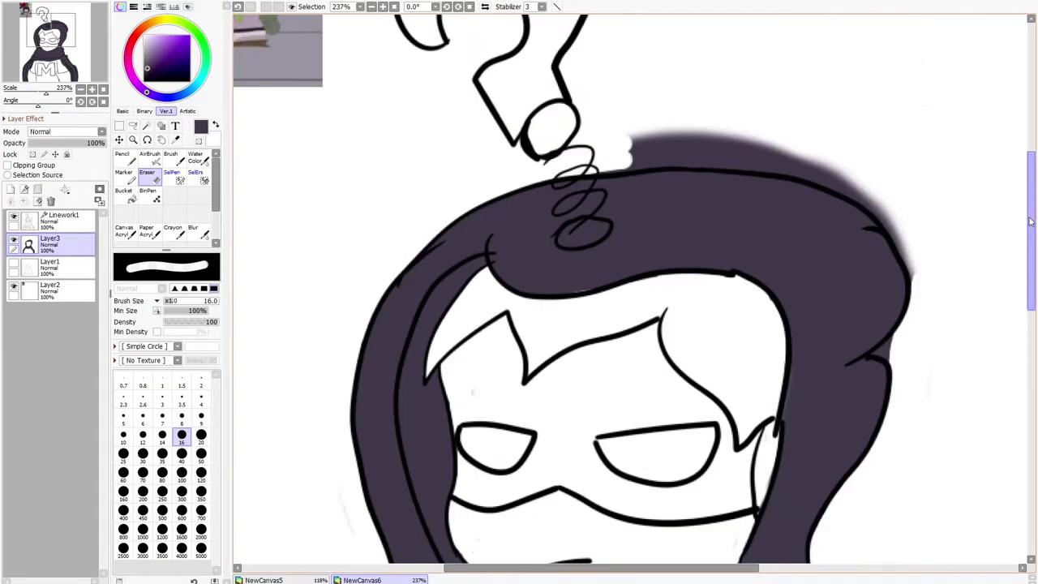
mouse_move(584, 168)
mouse_down()
mouse_move(832, 178)
mouse_move(881, 205)
mouse_move(656, 142)
mouse_up()
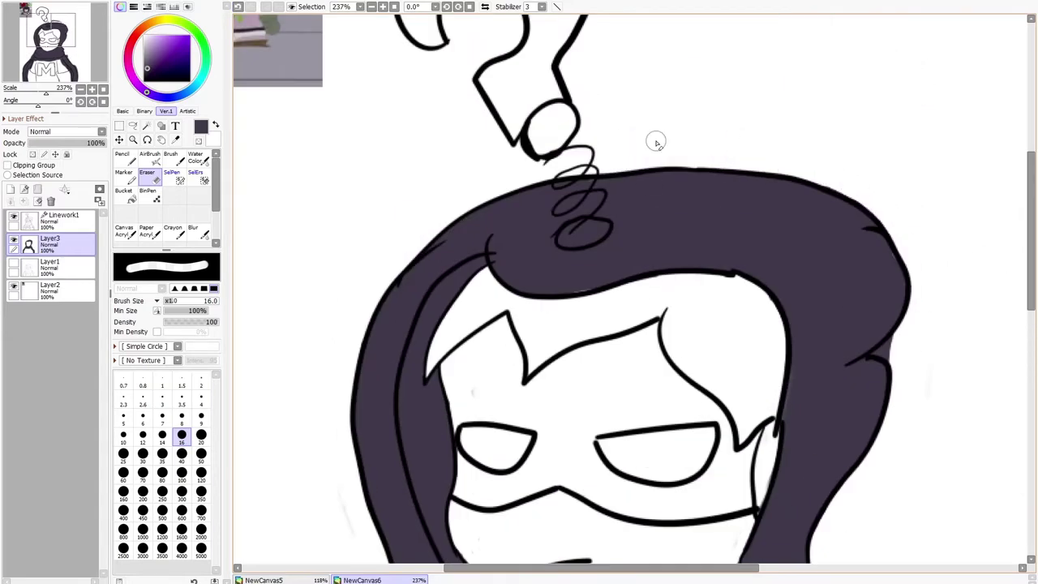
Set the eraser size to 3.5 and erase the purple overflow tightly along both edges of the left cape.
click(124, 159)
click(182, 417)
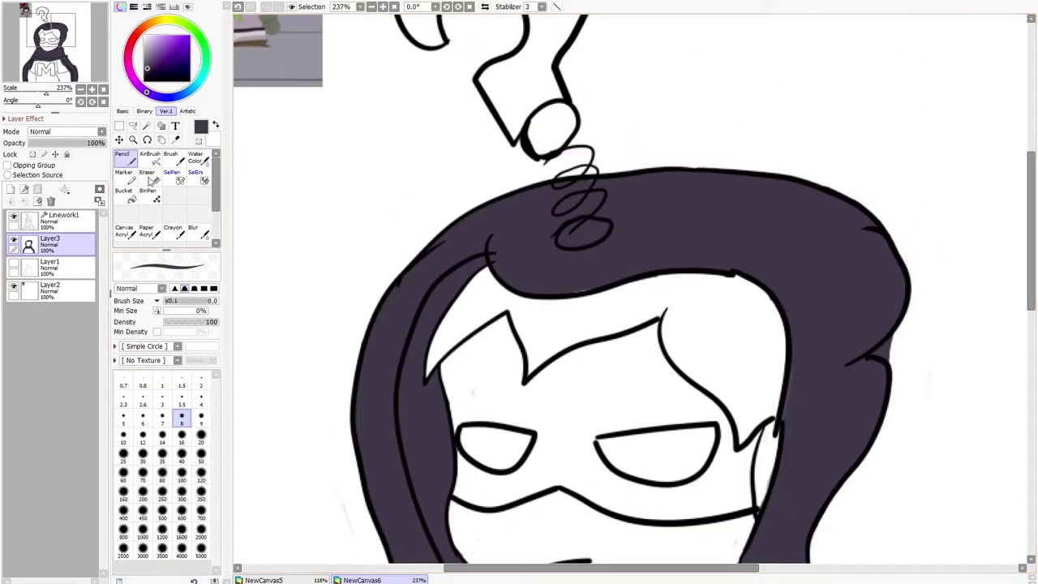
click(148, 176)
click(182, 398)
scroll(378, 234, down, 10)
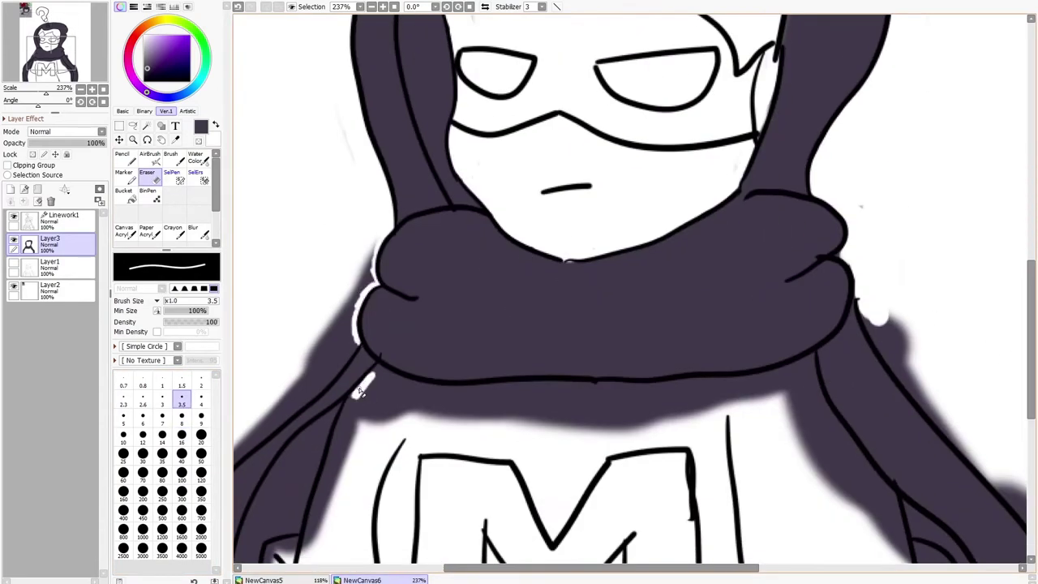
drag(361, 391, 304, 552)
scroll(419, 526, left, 5)
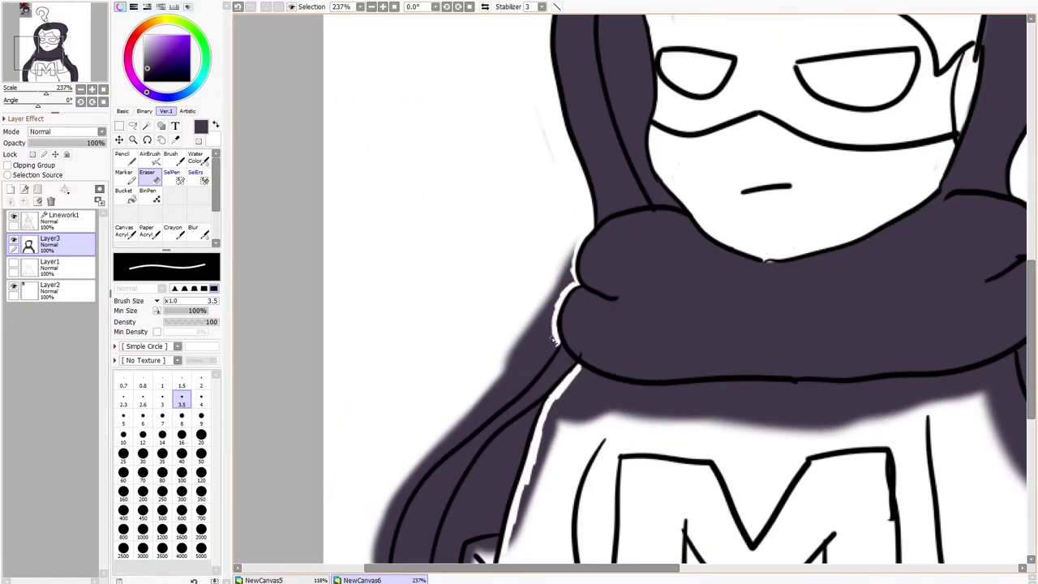
drag(514, 393, 401, 501)
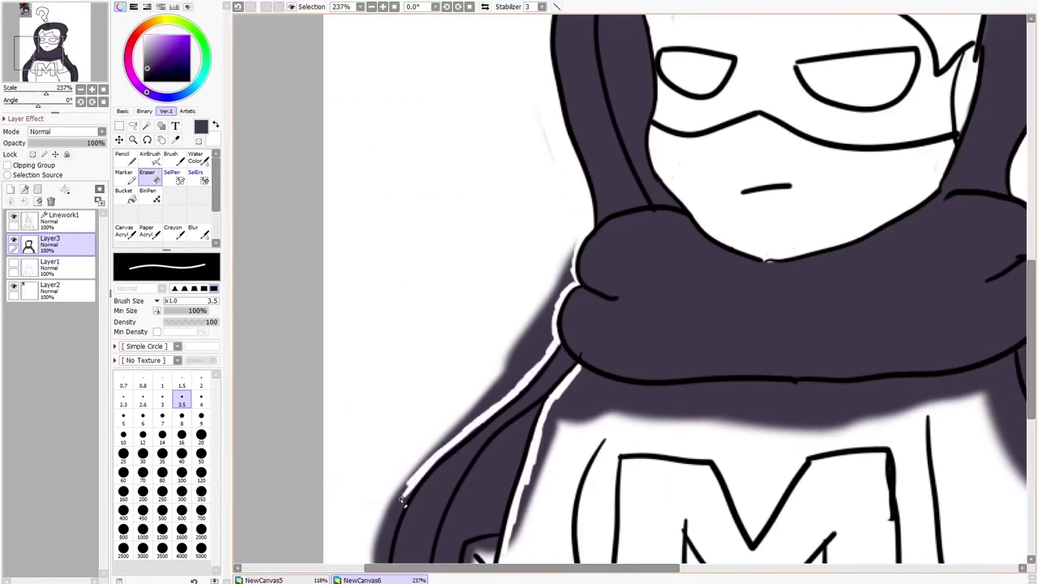
scroll(401, 519, down, 5)
mouse_move(381, 243)
mouse_down()
mouse_move(395, 437)
mouse_move(456, 498)
mouse_move(459, 368)
mouse_up()
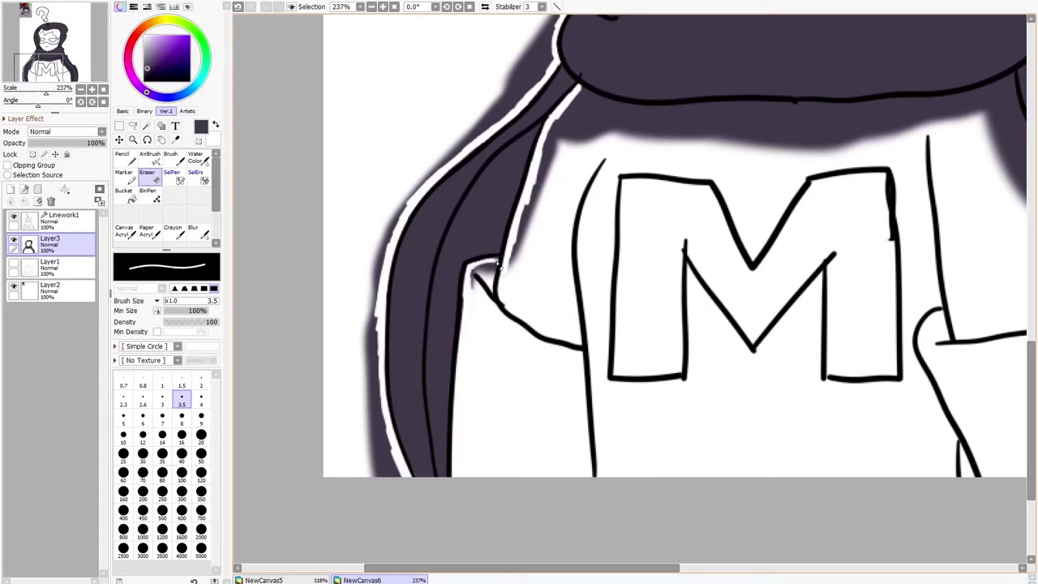
Set the eraser size to 8, clear the leftover purple around the left cape and erase along the scarf's lower edge.
click(182, 418)
mouse_move(369, 368)
mouse_down()
mouse_move(383, 491)
mouse_move(366, 329)
mouse_move(441, 161)
mouse_move(518, 105)
mouse_up()
mouse_move(576, 87)
mouse_down()
mouse_move(616, 103)
mouse_move(697, 108)
mouse_move(900, 106)
mouse_up()
mouse_move(562, 153)
mouse_down()
mouse_move(538, 178)
mouse_move(541, 165)
mouse_up()
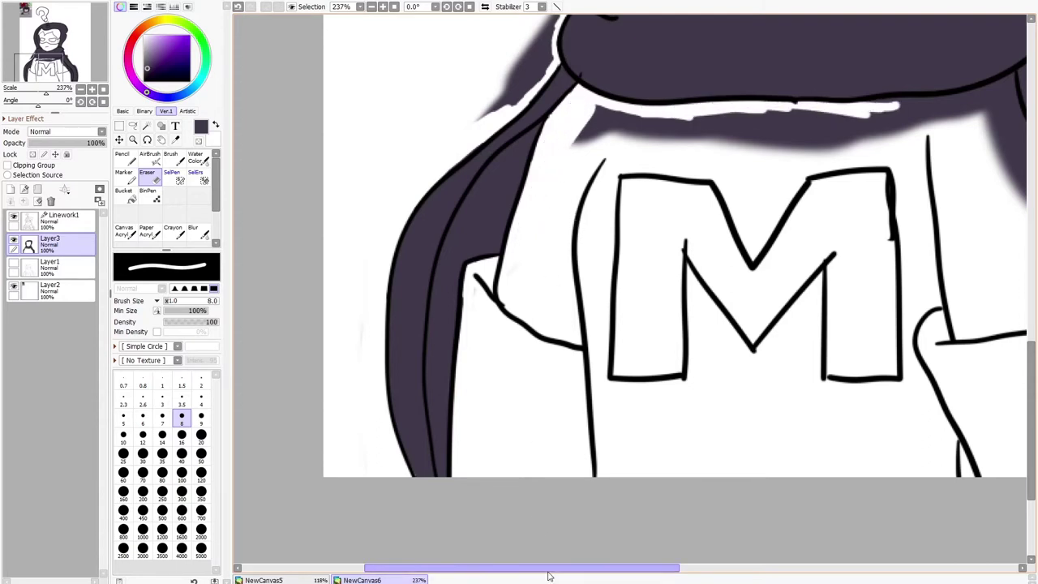
Erase the purple overflow along the inner edge of the right cape and under the right end of the scarf.
drag(549, 570, 685, 570)
mouse_move(816, 321)
mouse_down()
mouse_move(823, 465)
mouse_move(815, 313)
mouse_up()
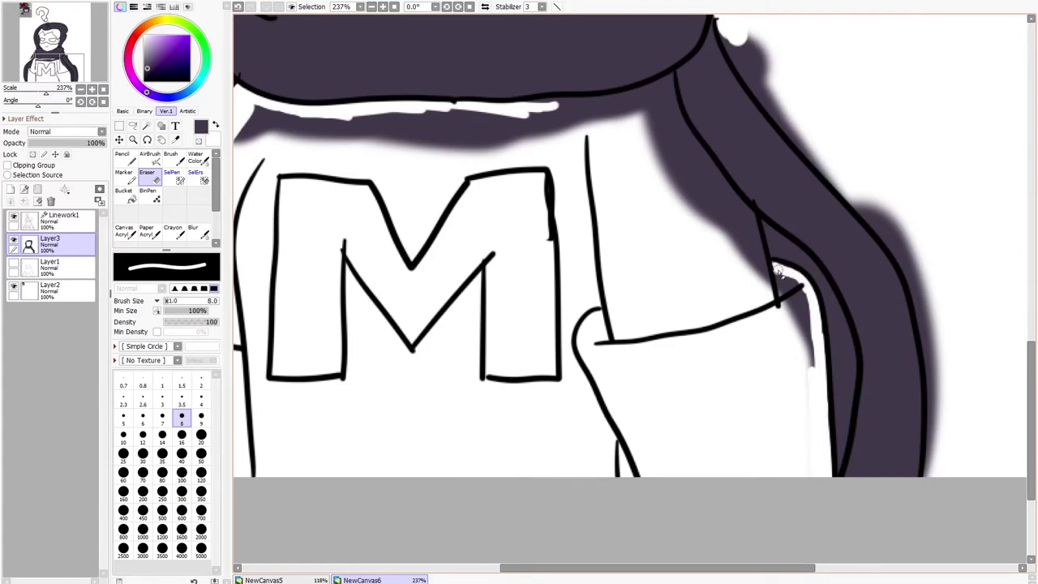
mouse_move(777, 273)
mouse_down()
mouse_move(671, 96)
mouse_move(557, 113)
mouse_up()
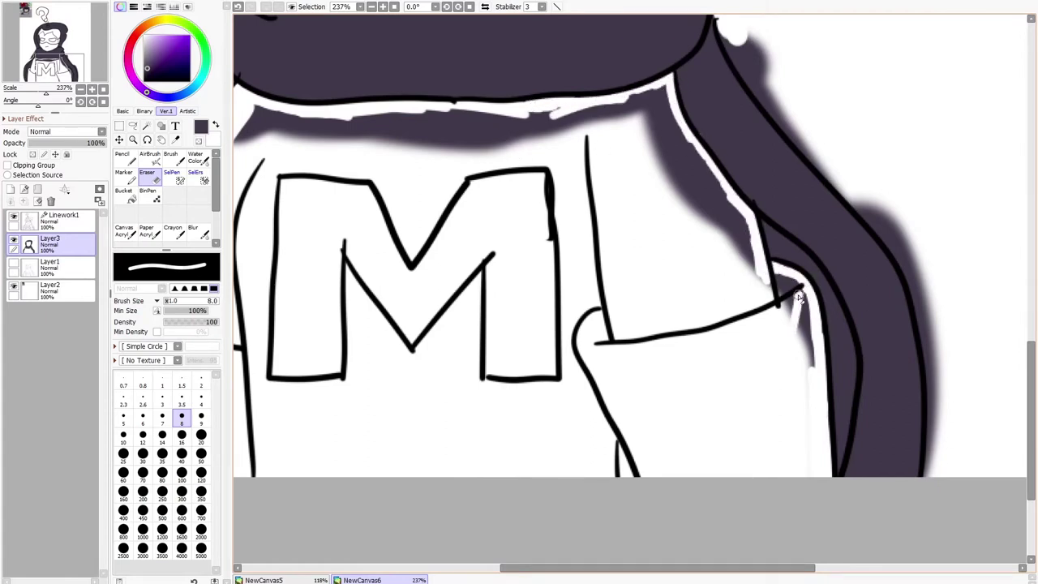
drag(799, 297, 810, 369)
Clear the remaining purple from the chest above the M and outside the scarf's left side.
drag(1030, 393, 1031, 345)
drag(255, 275, 243, 309)
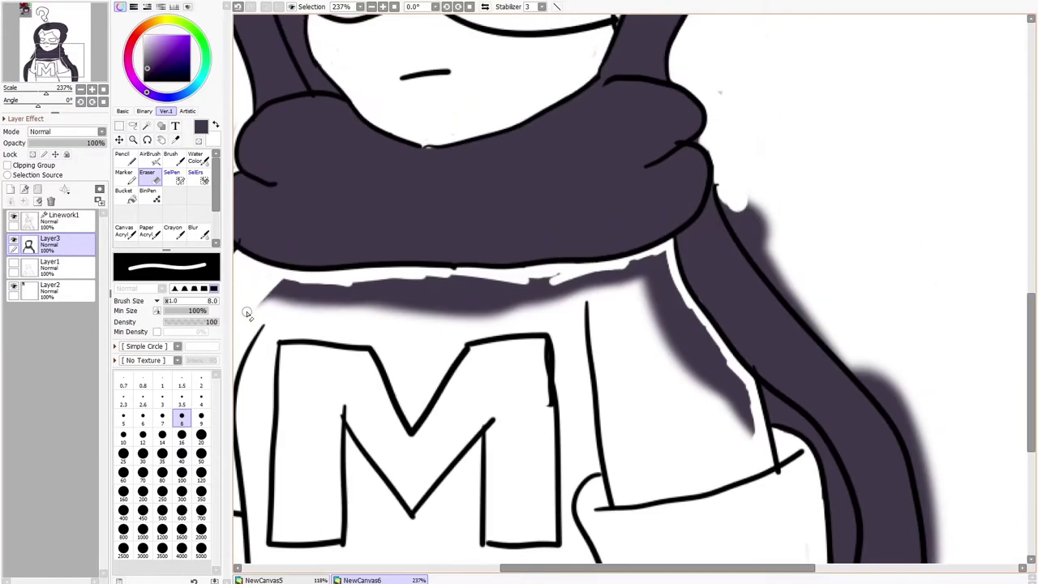
mouse_move(305, 280)
mouse_down()
mouse_move(245, 310)
mouse_move(302, 296)
mouse_move(434, 298)
mouse_move(427, 304)
mouse_move(551, 283)
mouse_move(528, 308)
mouse_move(665, 257)
mouse_move(666, 330)
mouse_move(742, 421)
mouse_move(720, 407)
mouse_move(703, 435)
mouse_up()
key(ctrl+z)
drag(693, 568, 555, 567)
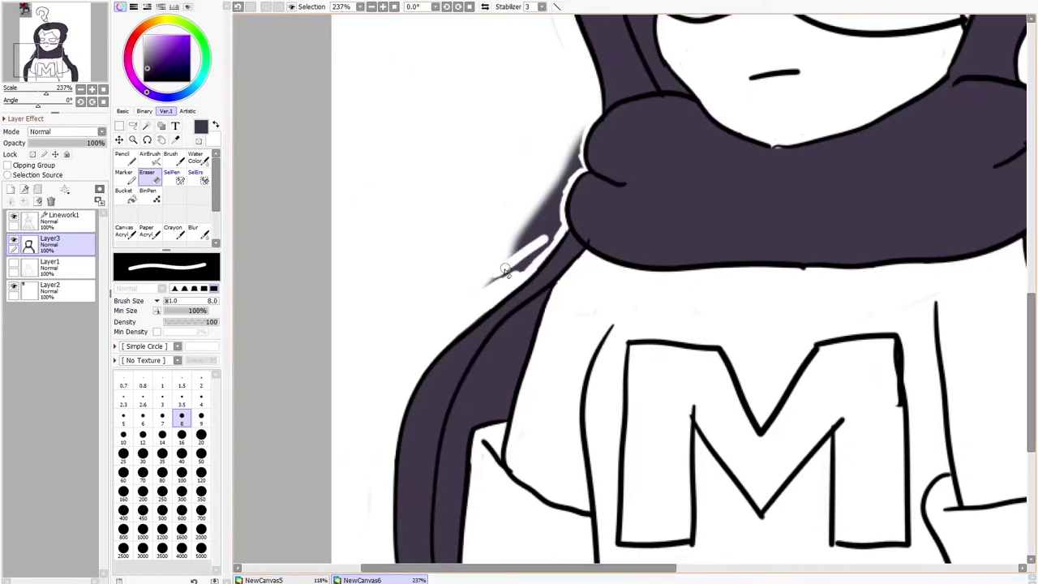
mouse_move(496, 278)
mouse_down()
mouse_move(549, 183)
mouse_move(564, 183)
mouse_move(568, 158)
mouse_up()
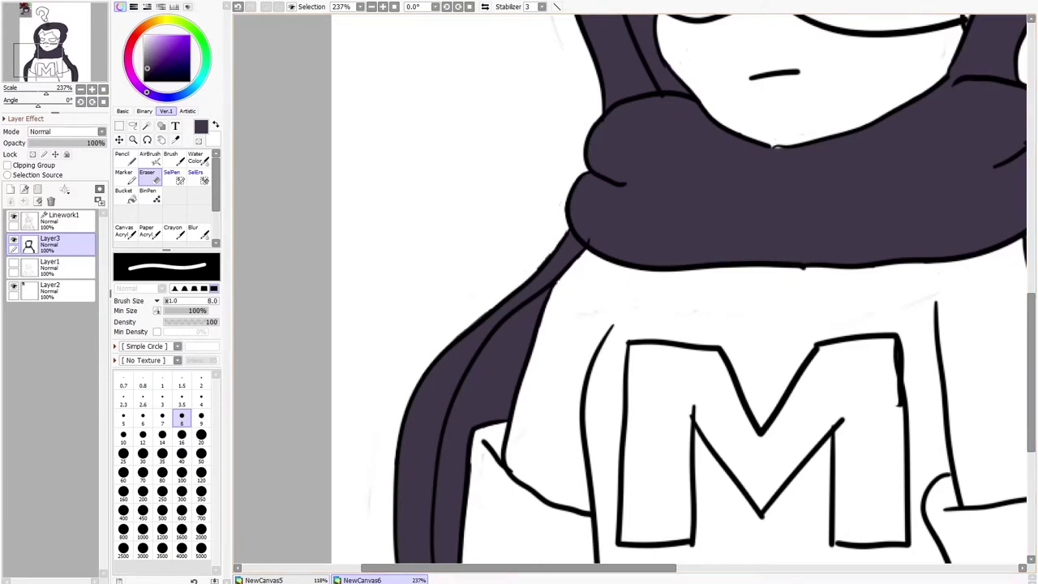
Erase the purple overflow along the outer edge of the right cape up to the scarf.
scroll(535, 390, right, 10)
mouse_move(535, 413)
mouse_down()
mouse_move(511, 383)
mouse_move(526, 362)
mouse_move(565, 496)
mouse_up()
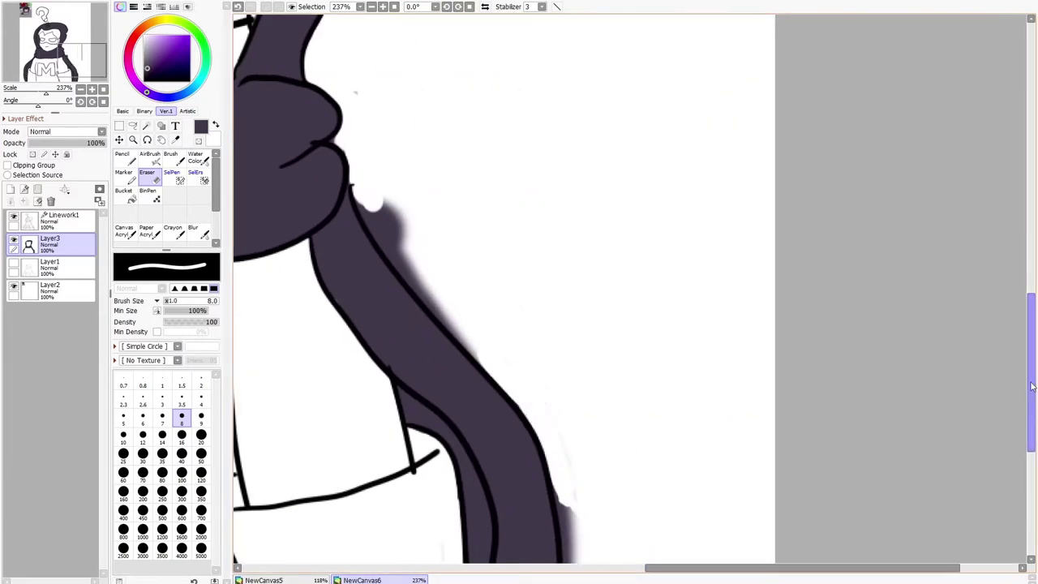
scroll(565, 496, down, 3)
drag(567, 438, 572, 357)
scroll(584, 425, up, 3)
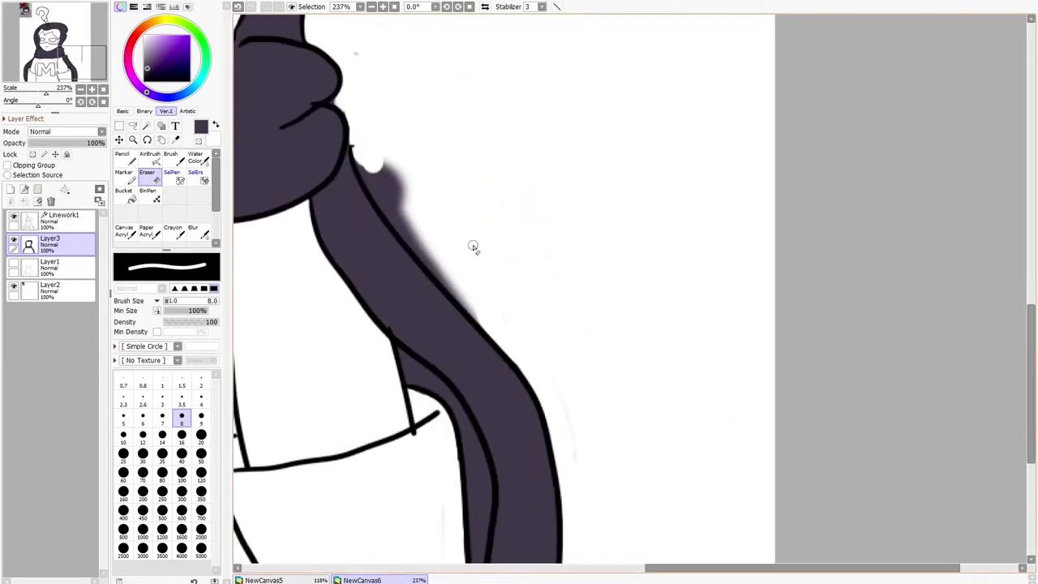
mouse_move(473, 246)
mouse_down()
mouse_move(378, 157)
mouse_move(421, 235)
mouse_up()
Sample the shirt's mauve from the reference image and add a new layer above Layer1 for the Pencil.
drag(1031, 365, 1031, 248)
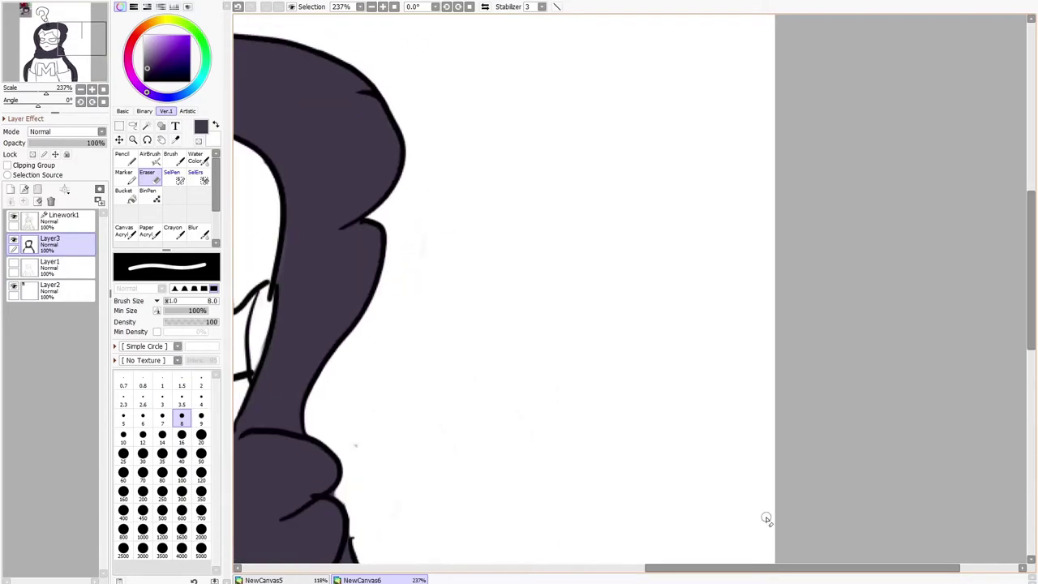
drag(770, 567, 548, 567)
scroll(501, 483, down, 6)
drag(1032, 219, 1032, 327)
right_click(463, 65)
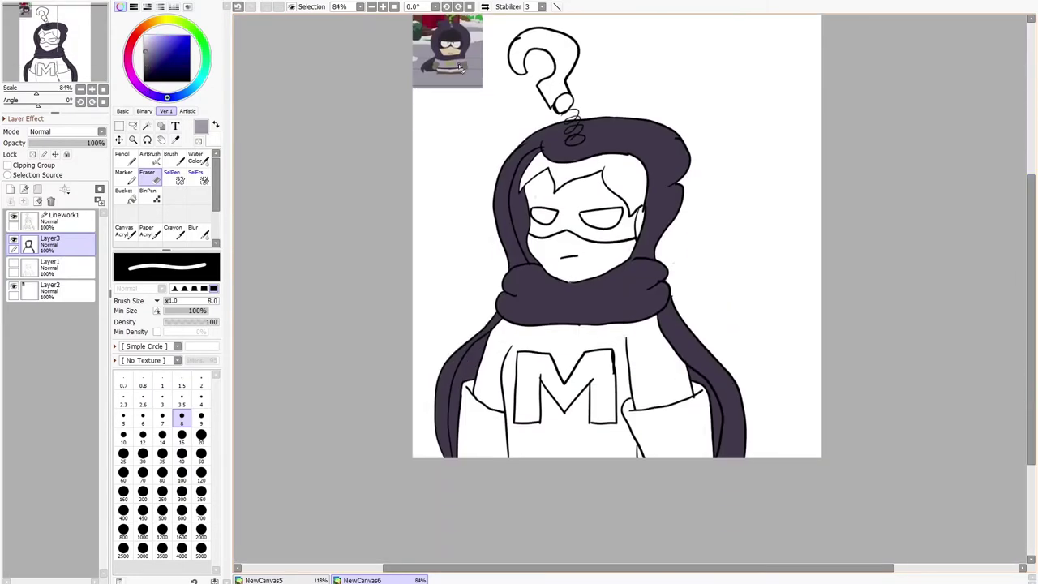
right_click(451, 75)
scroll(542, 450, up, 4)
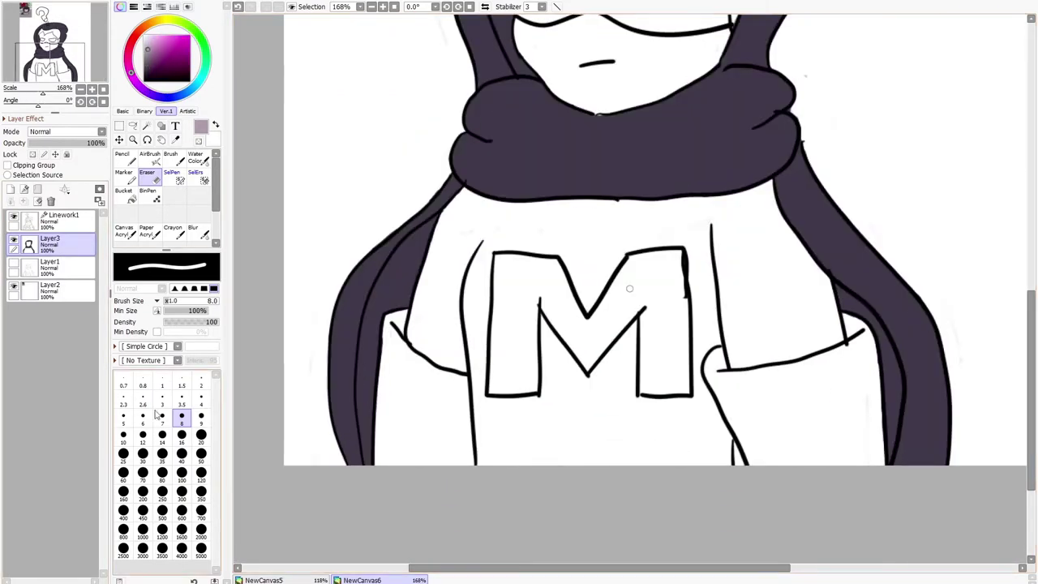
click(126, 159)
click(65, 267)
click(11, 189)
Paint the shirt mauve around and inside the M, enlarging the brush size to 80.
drag(542, 344, 546, 406)
click(182, 511)
click(162, 474)
mouse_move(496, 430)
mouse_down()
mouse_move(491, 443)
mouse_move(480, 294)
mouse_move(442, 278)
mouse_move(776, 197)
mouse_move(616, 324)
mouse_move(665, 484)
mouse_move(686, 419)
mouse_up()
Paint the mask with the near-black sampled from the reference and erase the overflow along its top edge and ear.
drag(1031, 356, 1031, 171)
right_click(372, 132)
mouse_move(532, 445)
mouse_down()
mouse_move(534, 430)
mouse_move(513, 461)
mouse_move(616, 503)
mouse_move(673, 478)
mouse_move(531, 501)
mouse_up()
key(e)
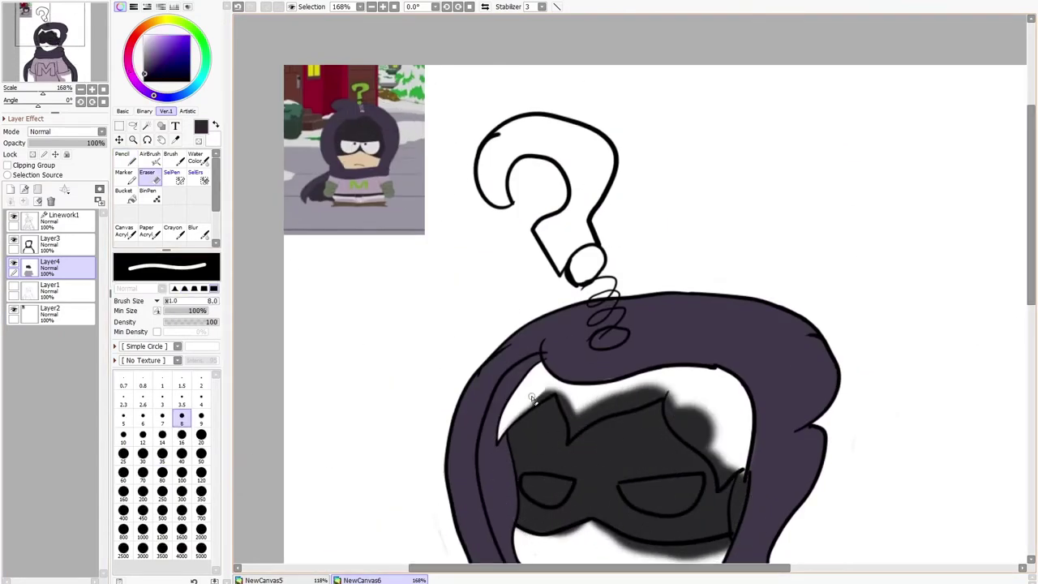
mouse_move(581, 435)
mouse_down()
mouse_move(667, 393)
mouse_move(577, 415)
mouse_up()
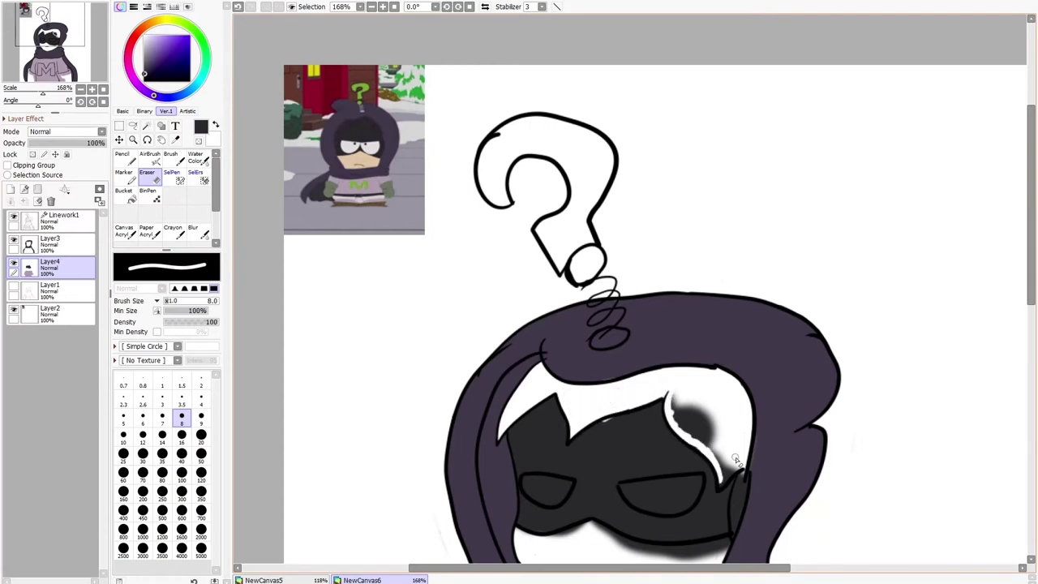
drag(712, 455, 688, 421)
On Layer3, colour the oval base of the spring with the light grey sampled from the reference image.
key(n)
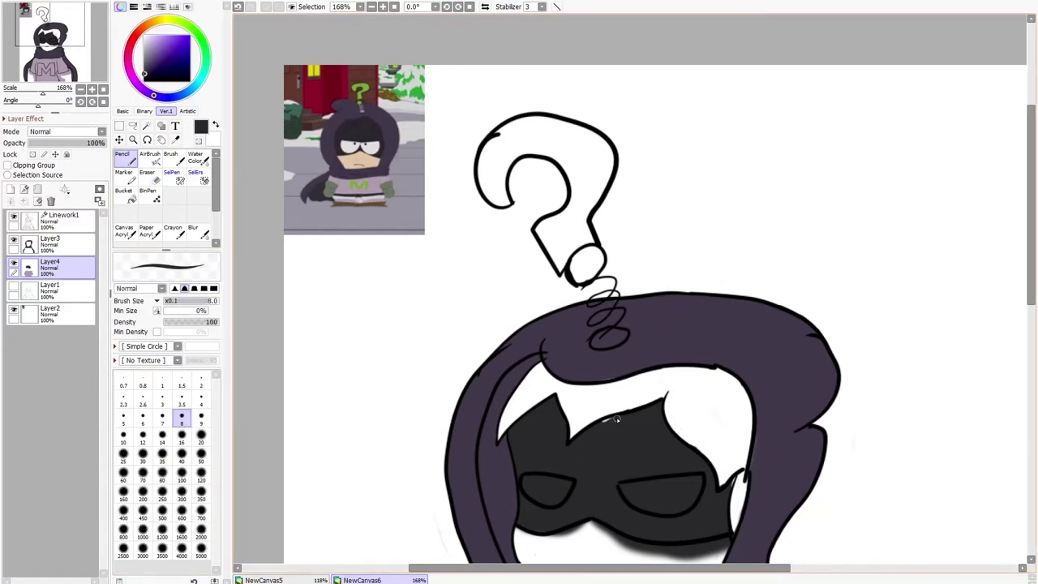
right_click(575, 344)
click(61, 244)
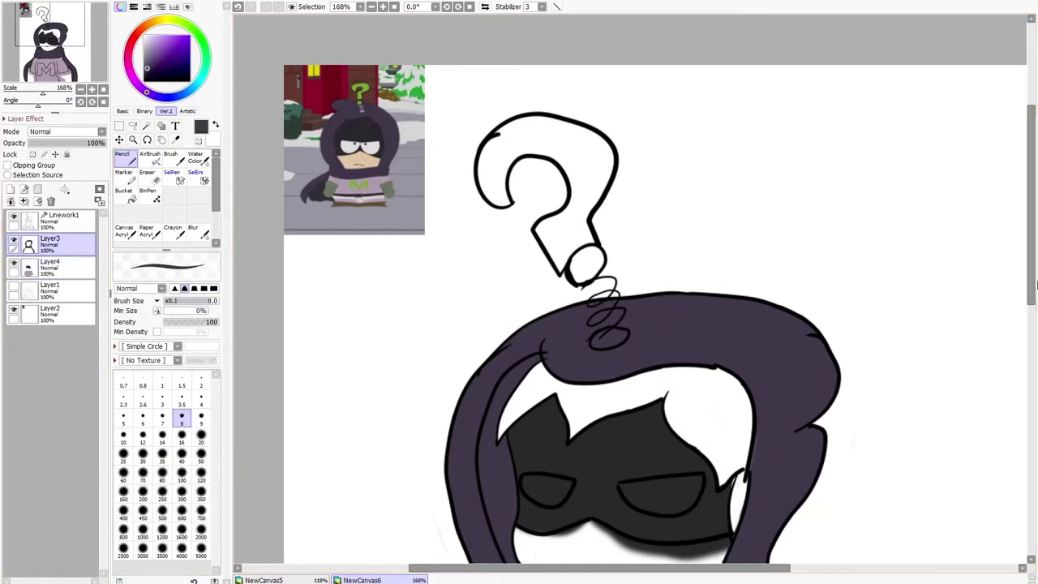
mouse_move(1031, 204)
mouse_down()
mouse_move(1031, 248)
mouse_move(1031, 209)
mouse_up()
right_click(355, 113)
right_click(361, 108)
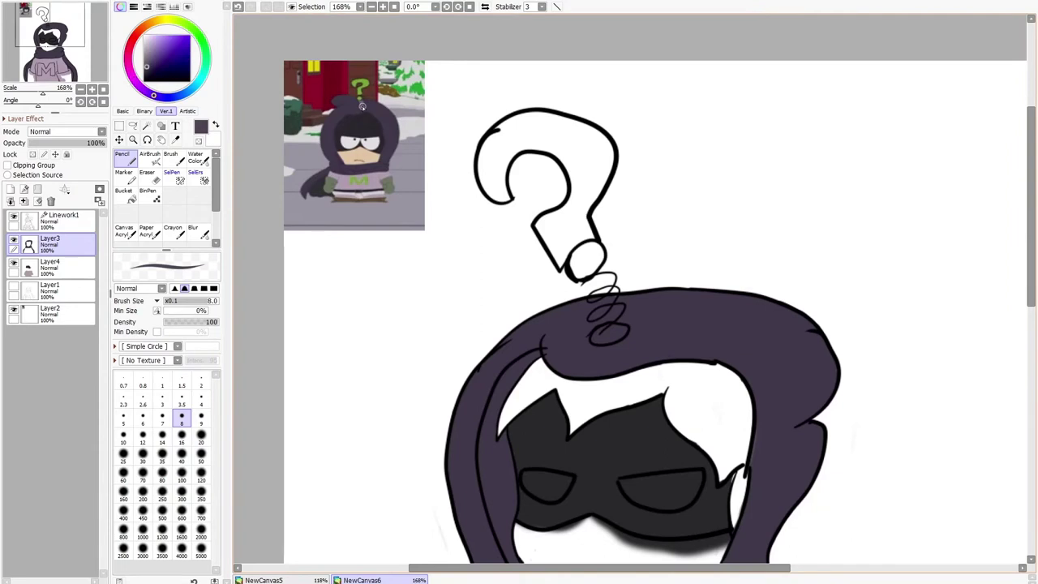
right_click(362, 106)
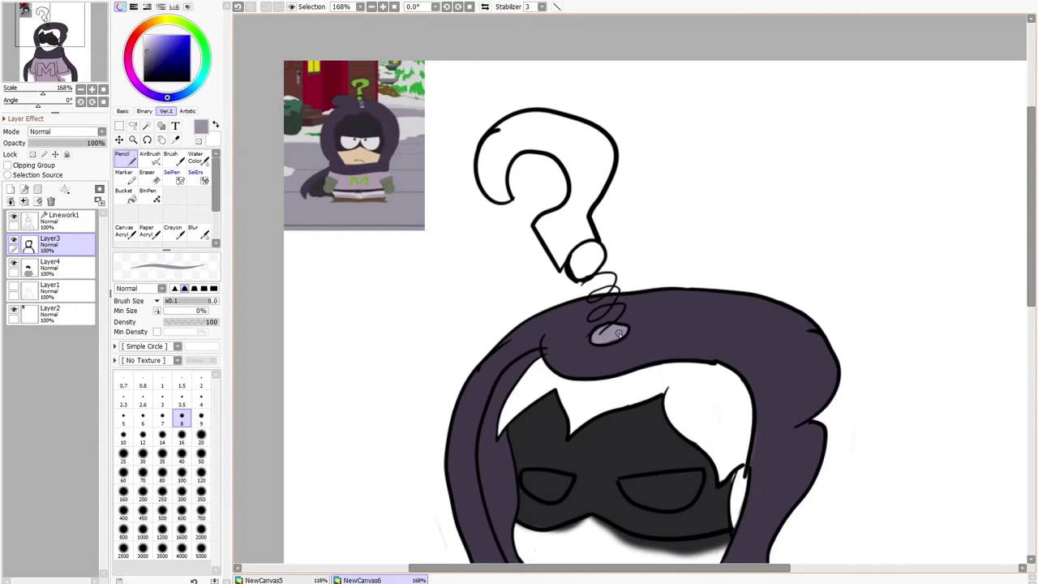
On Layer4, erase the black overflow below the mask and clear the fill from both eye openings.
drag(1031, 227, 1031, 280)
key(e)
click(61, 267)
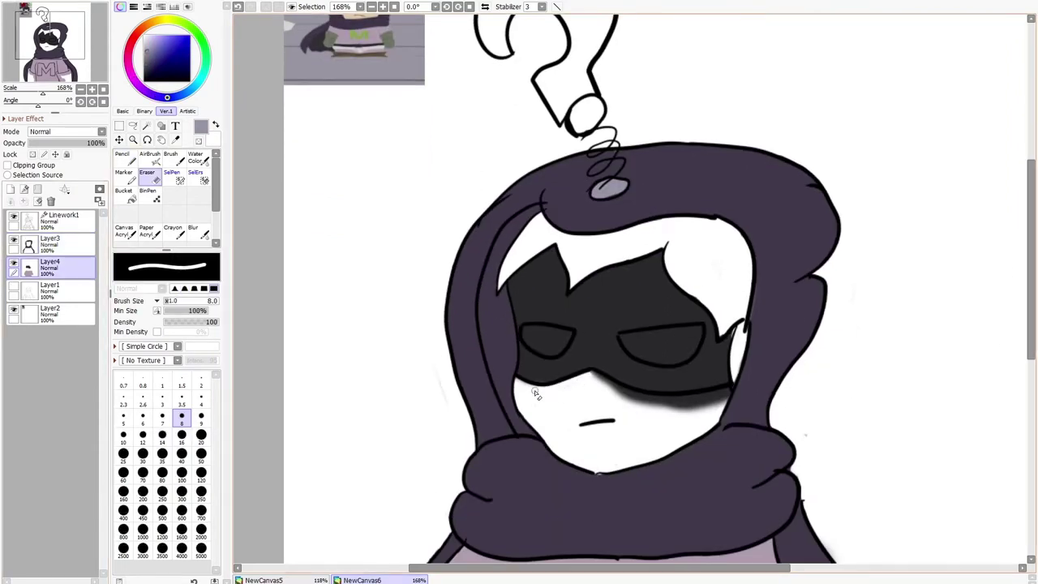
drag(634, 397, 732, 399)
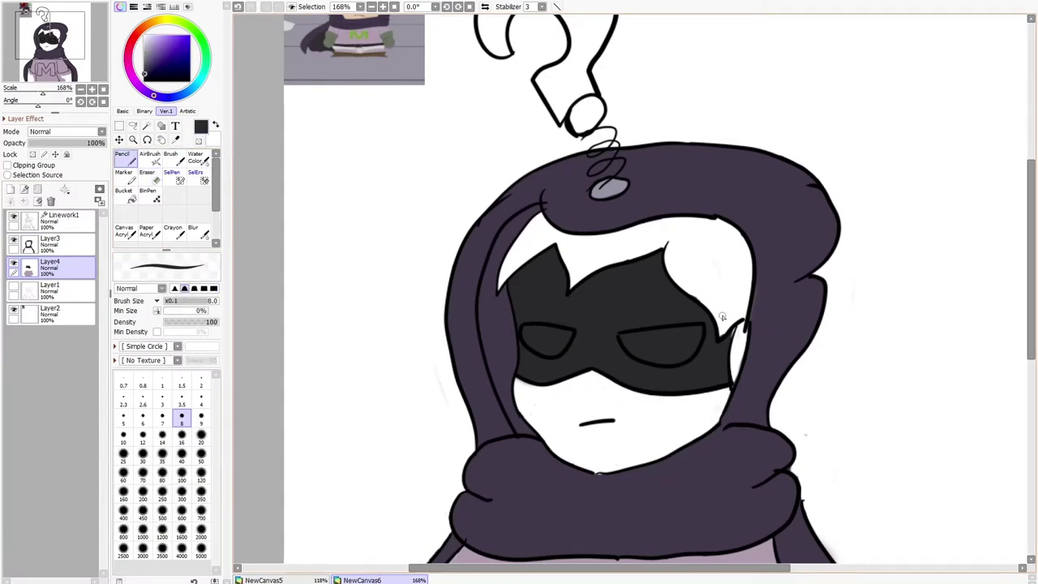
key(e)
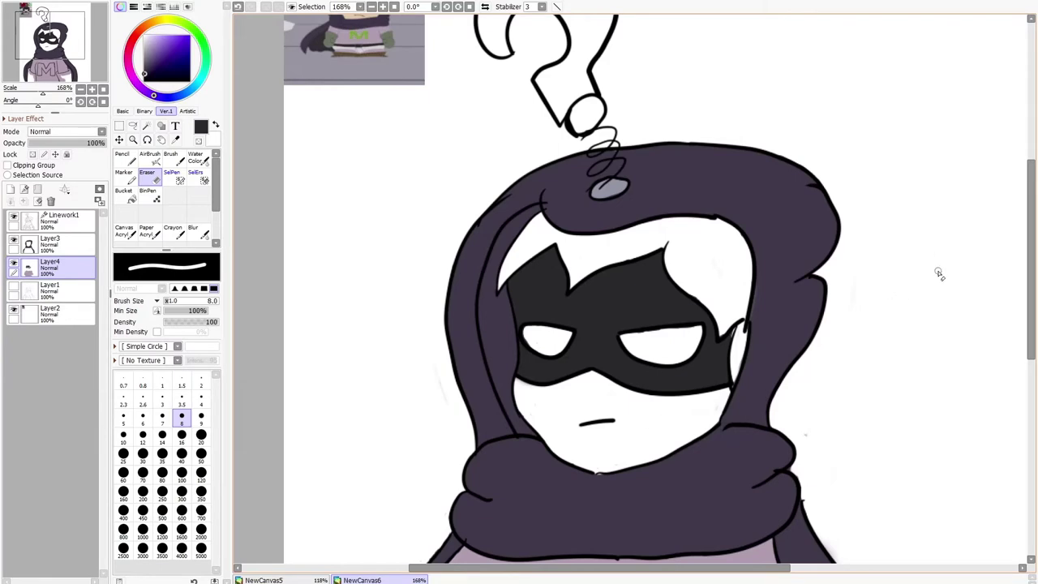
Sample the gloves' grey-green from the reference image and add a new layer above the shirt layer for the Pencil.
drag(1030, 278, 1030, 429)
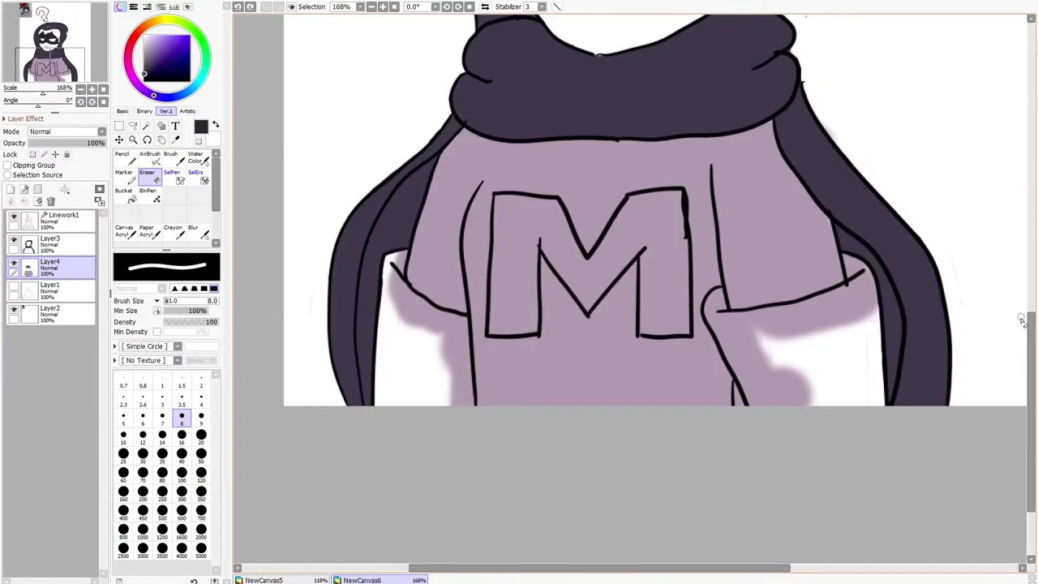
drag(1030, 323, 1030, 137)
right_click(359, 103)
drag(1030, 282, 1030, 474)
drag(456, 303, 468, 387)
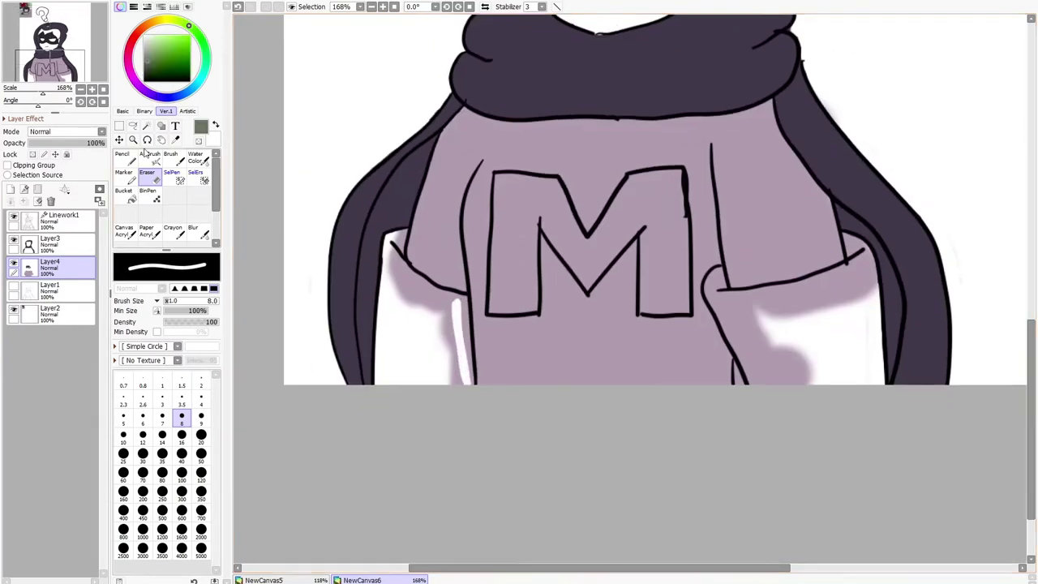
click(122, 156)
click(10, 189)
Paint both lower sleeves grey-green, raising the brush size to 16 to fill the larger areas.
drag(456, 305, 470, 371)
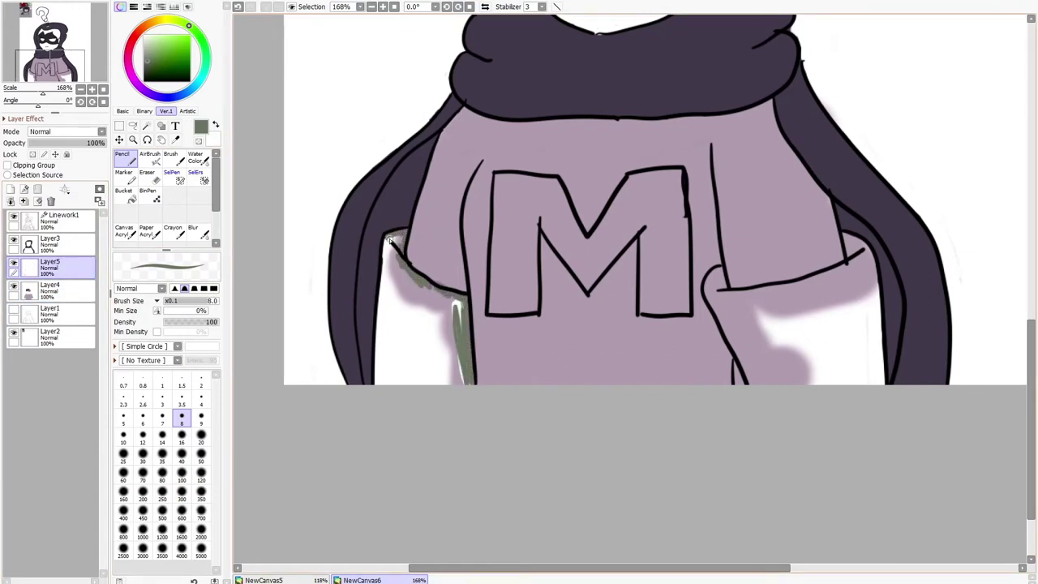
mouse_move(385, 249)
mouse_down()
mouse_move(378, 378)
mouse_move(385, 295)
mouse_move(407, 310)
mouse_move(456, 393)
mouse_move(462, 308)
mouse_move(437, 313)
mouse_move(411, 378)
mouse_move(434, 411)
mouse_move(455, 308)
mouse_up()
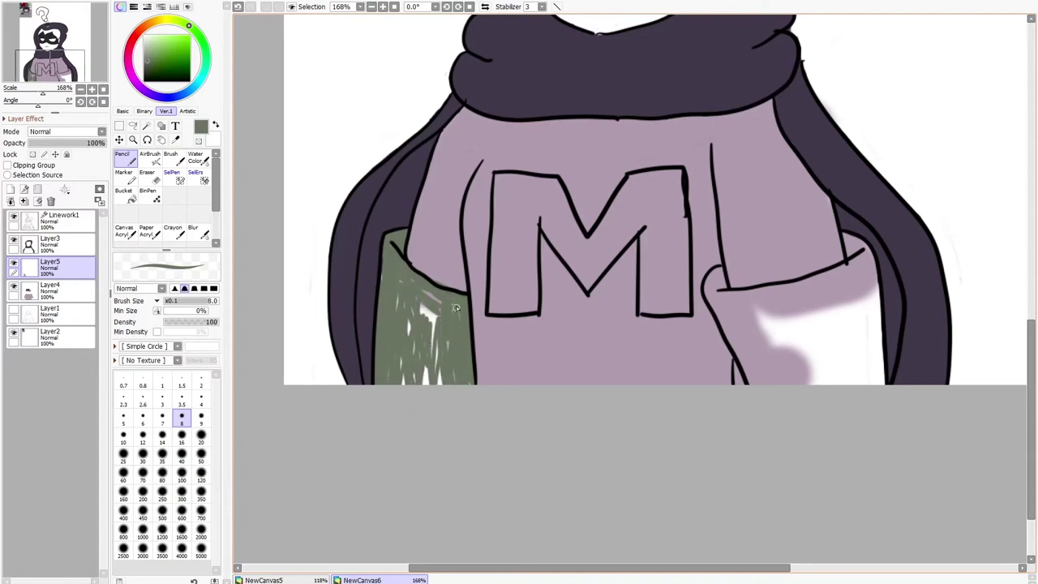
click(181, 436)
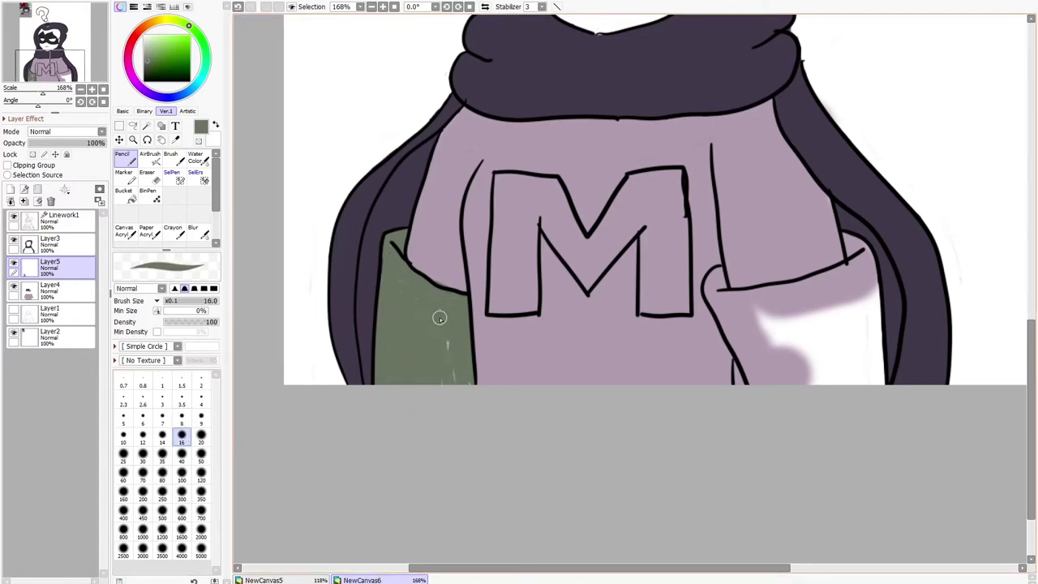
mouse_move(707, 296)
mouse_down()
mouse_move(742, 349)
mouse_move(738, 296)
mouse_move(849, 272)
mouse_move(846, 241)
mouse_move(864, 258)
mouse_move(877, 397)
mouse_move(867, 283)
mouse_move(801, 349)
mouse_move(802, 413)
mouse_up()
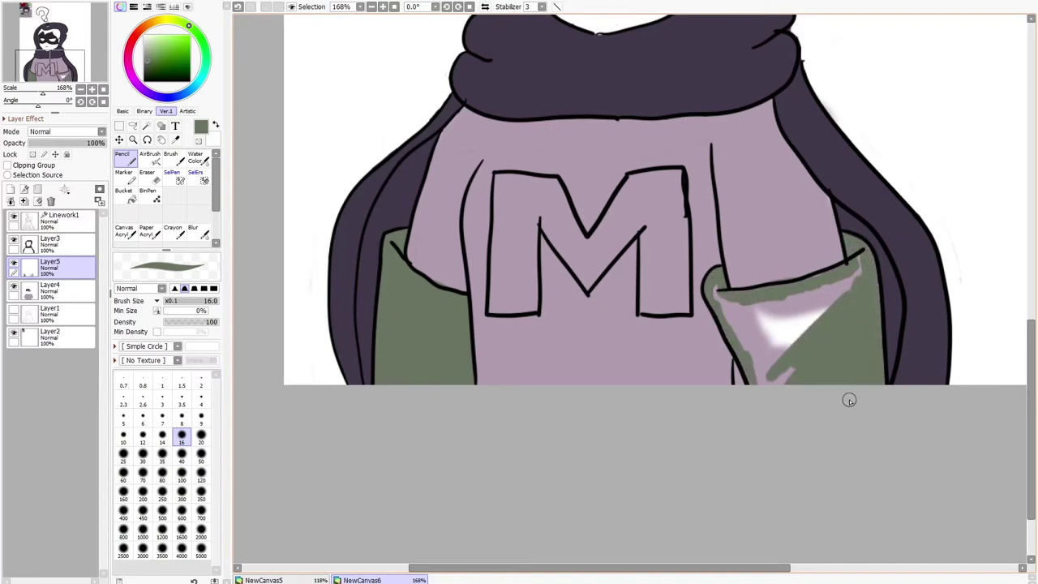
mouse_move(858, 275)
mouse_down()
mouse_move(805, 282)
mouse_move(831, 288)
mouse_move(814, 339)
mouse_move(817, 321)
mouse_move(786, 356)
mouse_move(779, 397)
mouse_move(797, 324)
mouse_move(816, 314)
mouse_move(786, 308)
mouse_move(806, 335)
mouse_move(785, 312)
mouse_move(755, 360)
mouse_move(768, 316)
mouse_move(732, 314)
mouse_up()
Sample the bright green of the reference's M and fill the question mark and its dot with it.
drag(1031, 353, 1031, 174)
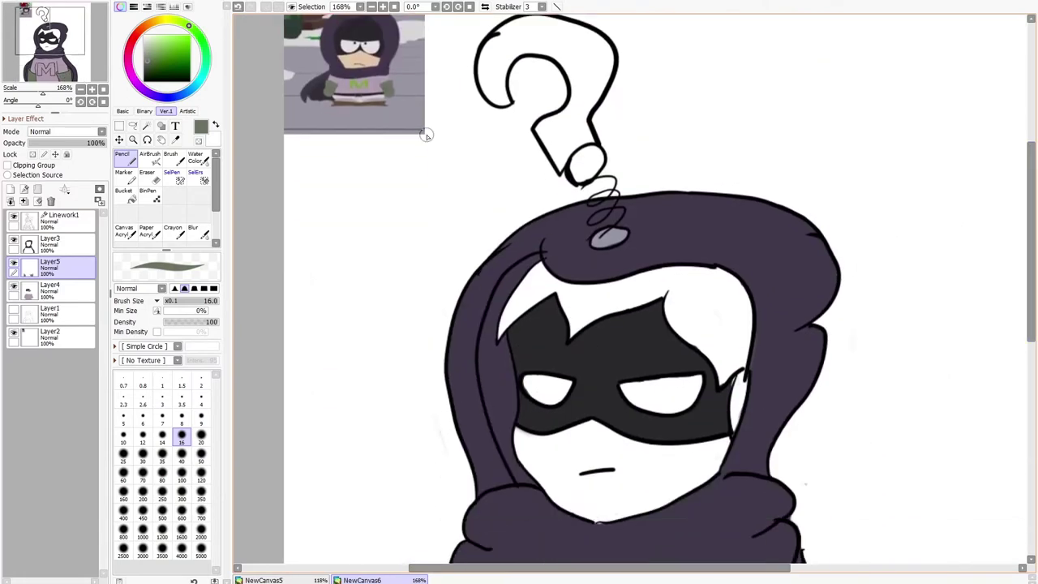
right_click(359, 84)
scroll(988, 270, up, 3)
drag(498, 144, 490, 169)
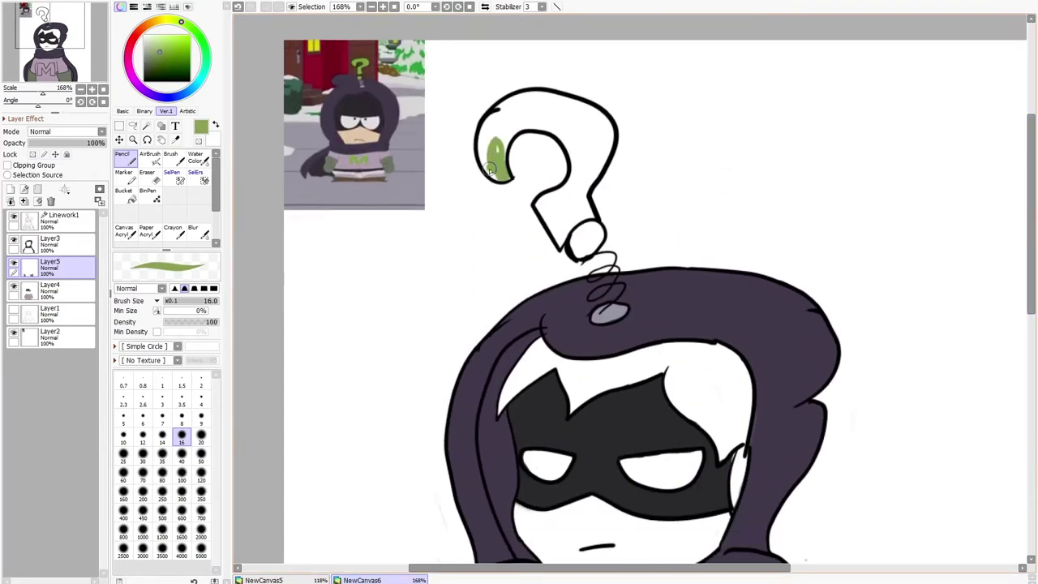
mouse_move(516, 108)
mouse_down()
mouse_move(507, 134)
mouse_move(528, 122)
mouse_move(569, 136)
mouse_move(574, 165)
mouse_up()
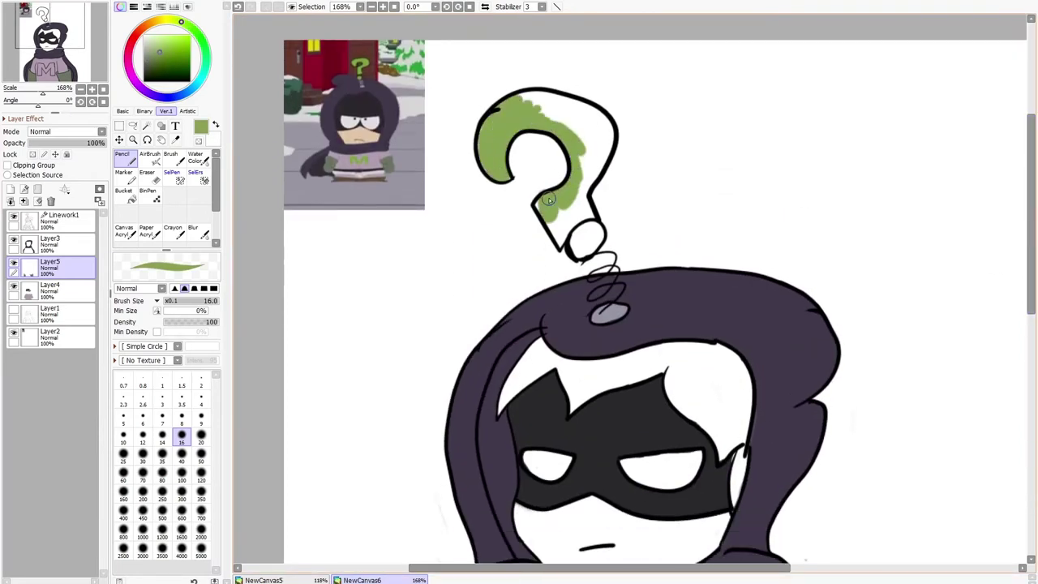
mouse_move(548, 197)
mouse_down()
mouse_move(554, 229)
mouse_move(579, 249)
mouse_move(563, 204)
mouse_up()
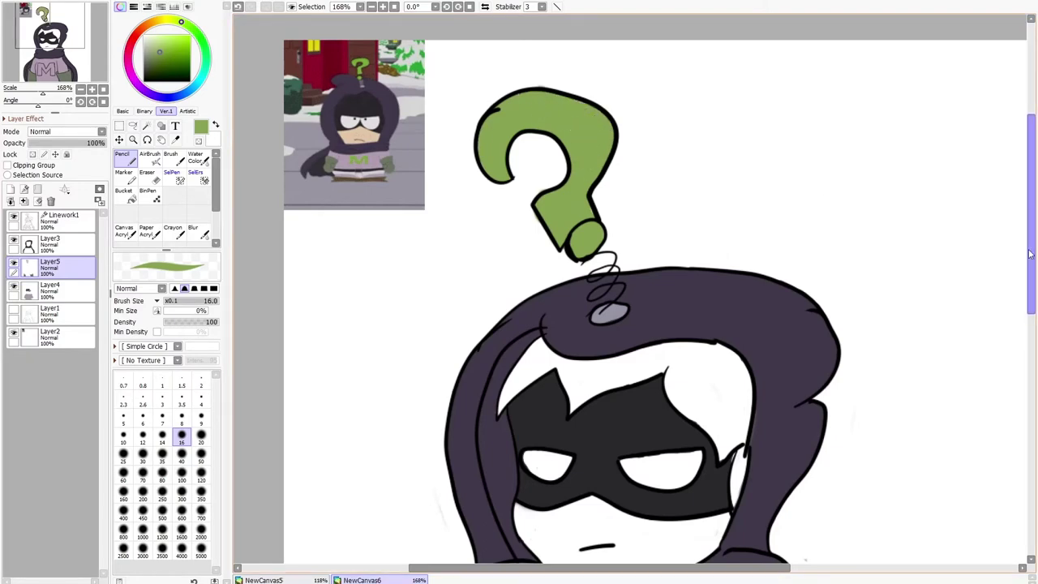
Fill the whole M on the shirt with the bright green on Layer5.
scroll(498, 389, down, 5)
drag(499, 385, 497, 474)
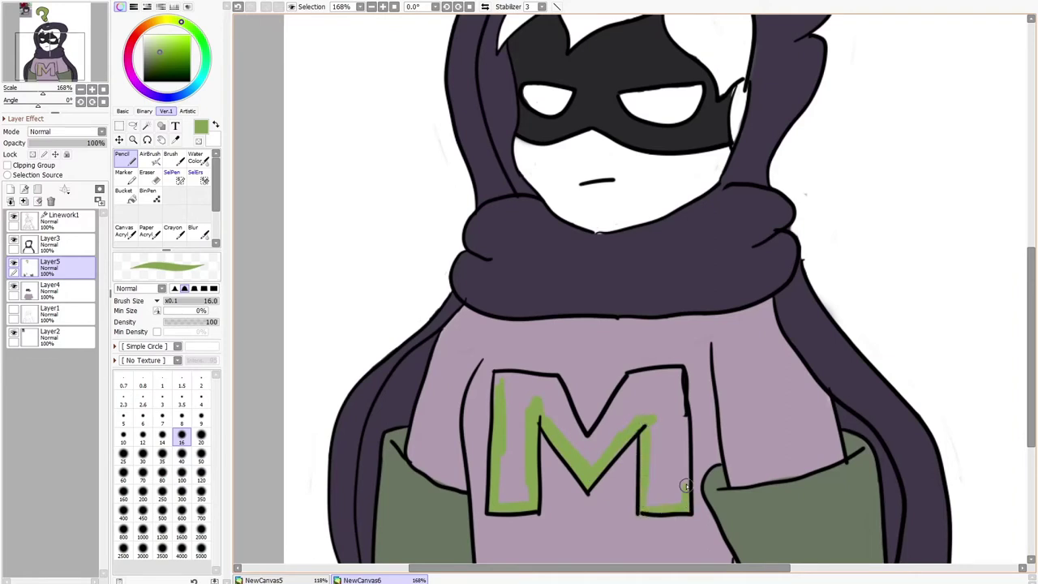
mouse_move(685, 485)
mouse_down()
mouse_move(680, 378)
mouse_move(639, 378)
mouse_up()
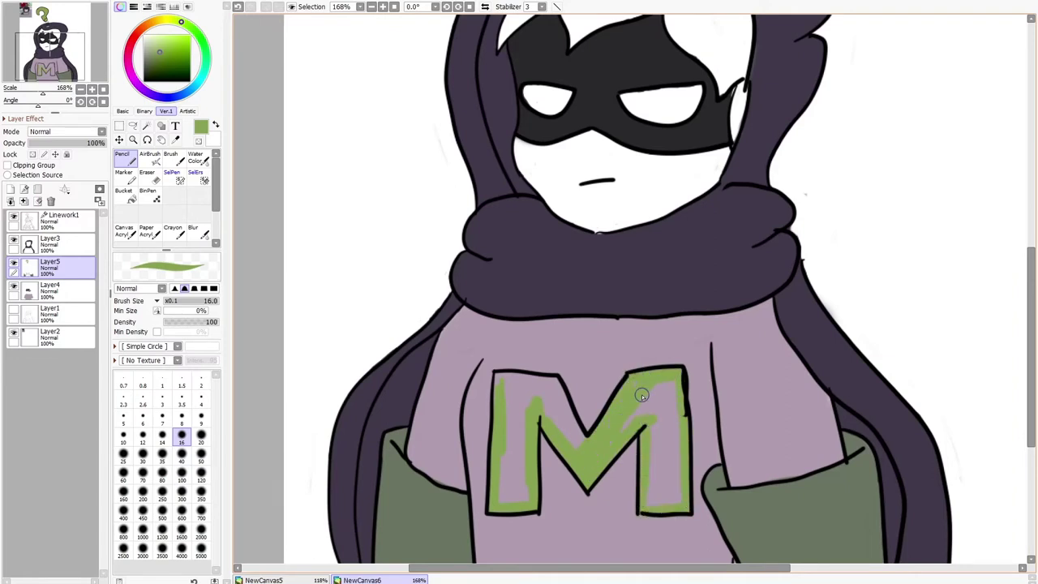
drag(665, 412, 660, 471)
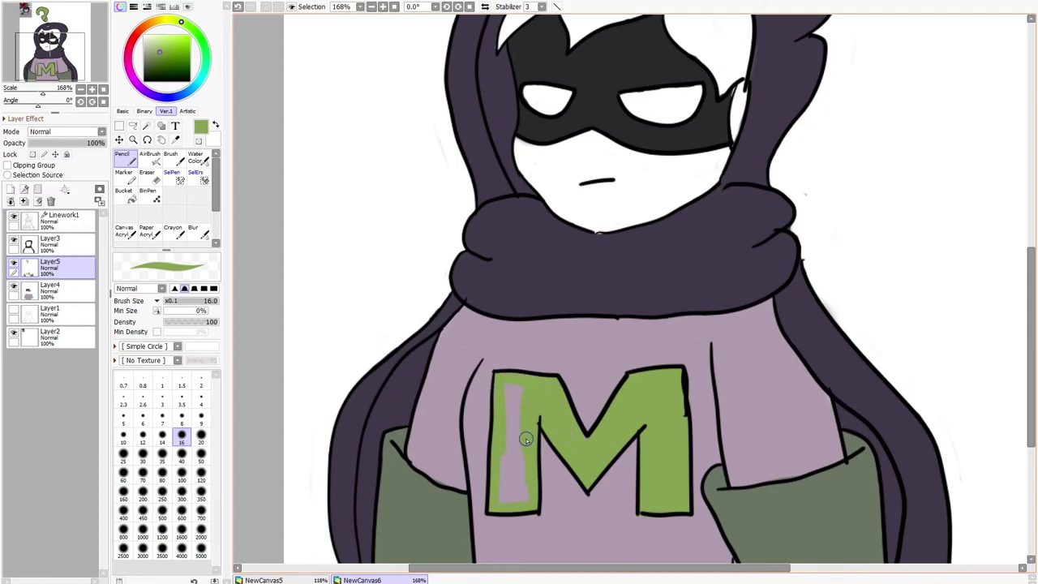
drag(525, 438, 500, 468)
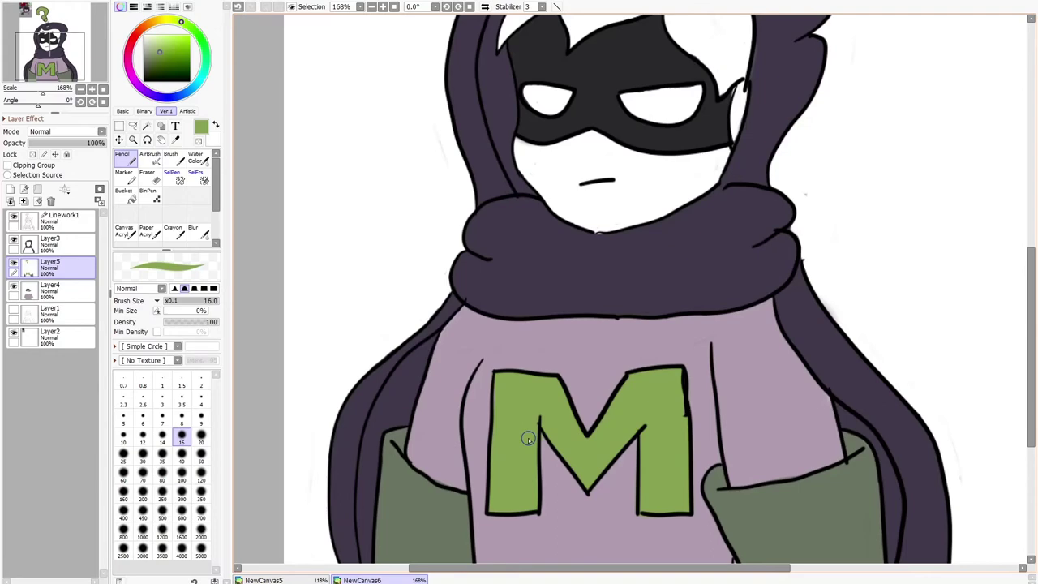
Pick a golden yellow, fill all the hair under the hood on Layer5, and erase its overflow onto the mask.
scroll(528, 437, up, 5)
click(160, 22)
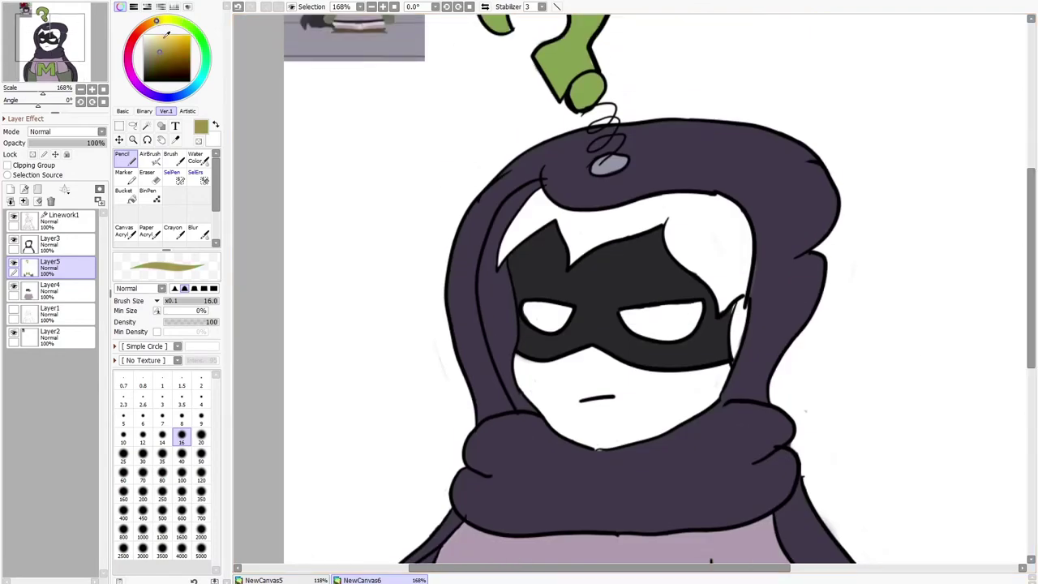
scroll(839, 306, up, 2)
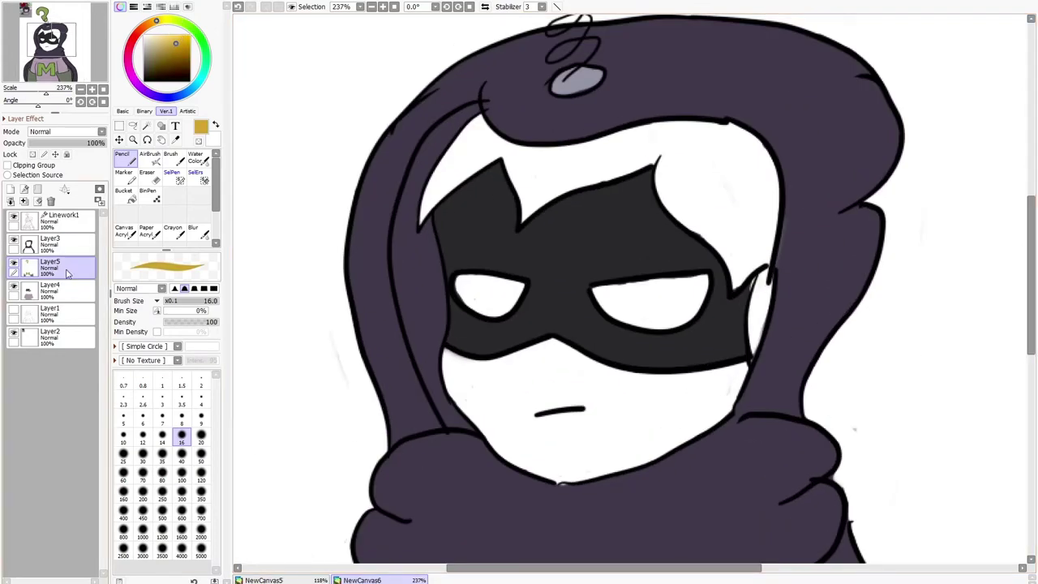
mouse_move(442, 152)
mouse_down()
mouse_move(463, 135)
mouse_move(426, 195)
mouse_move(459, 183)
mouse_move(475, 128)
mouse_move(526, 205)
mouse_move(673, 158)
mouse_move(669, 207)
mouse_move(738, 276)
mouse_move(766, 340)
mouse_move(757, 353)
mouse_up()
mouse_move(514, 161)
mouse_down()
mouse_move(719, 133)
mouse_move(768, 161)
mouse_move(774, 198)
mouse_move(760, 214)
mouse_move(769, 205)
mouse_move(754, 152)
mouse_move(676, 170)
mouse_move(693, 131)
mouse_move(456, 188)
mouse_up()
key(e)
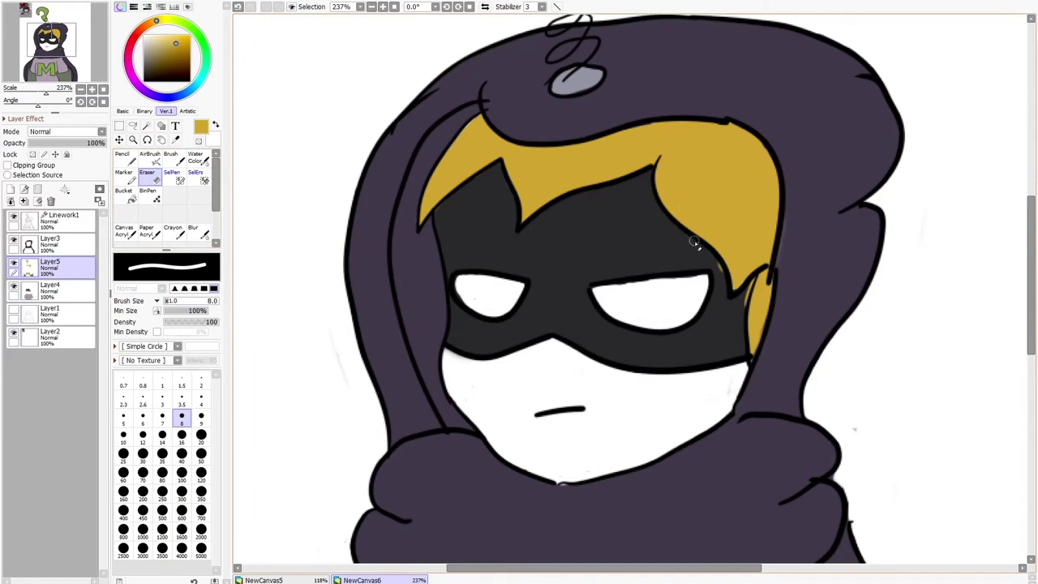
Sample the mask's black on Layer4 and retouch the mask's edge beside the small side lock of hair.
click(66, 246)
click(71, 290)
right_click(503, 244)
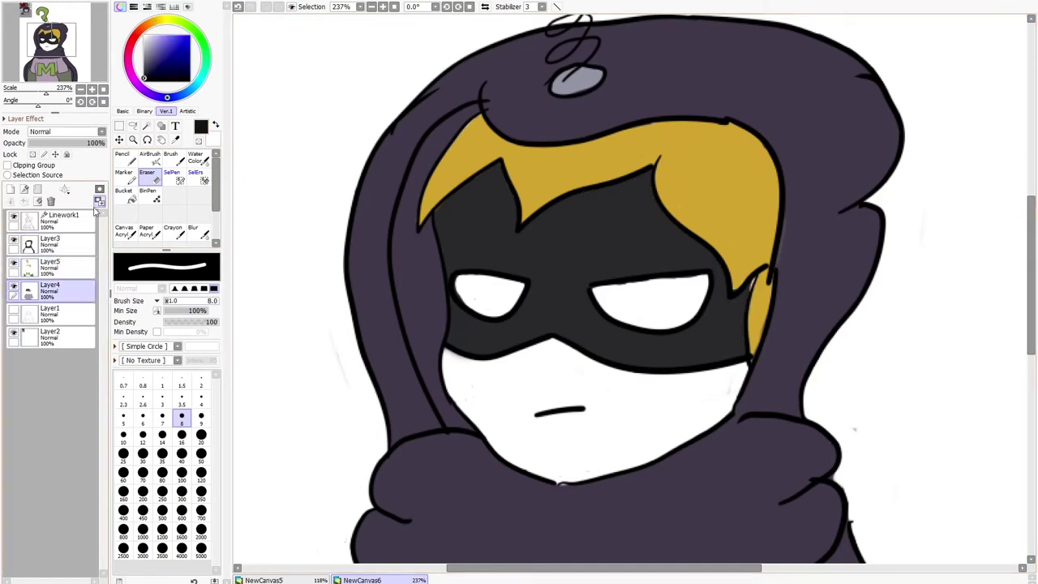
click(124, 161)
drag(747, 297, 751, 284)
Retouch the edges where the hood, mask and front hair meet, sampling each part's own colour.
click(66, 246)
right_click(851, 254)
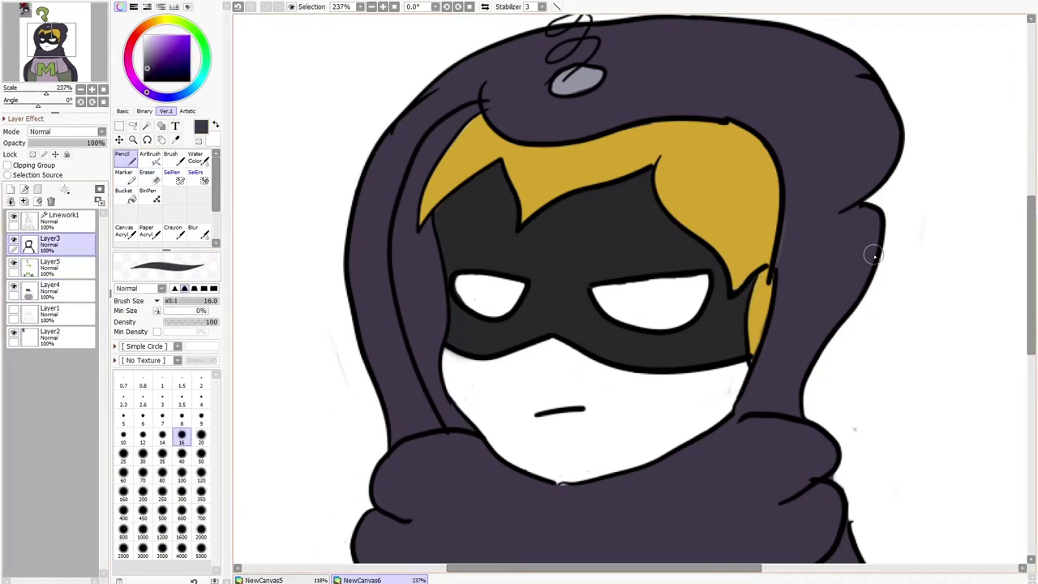
alt+click(430, 231)
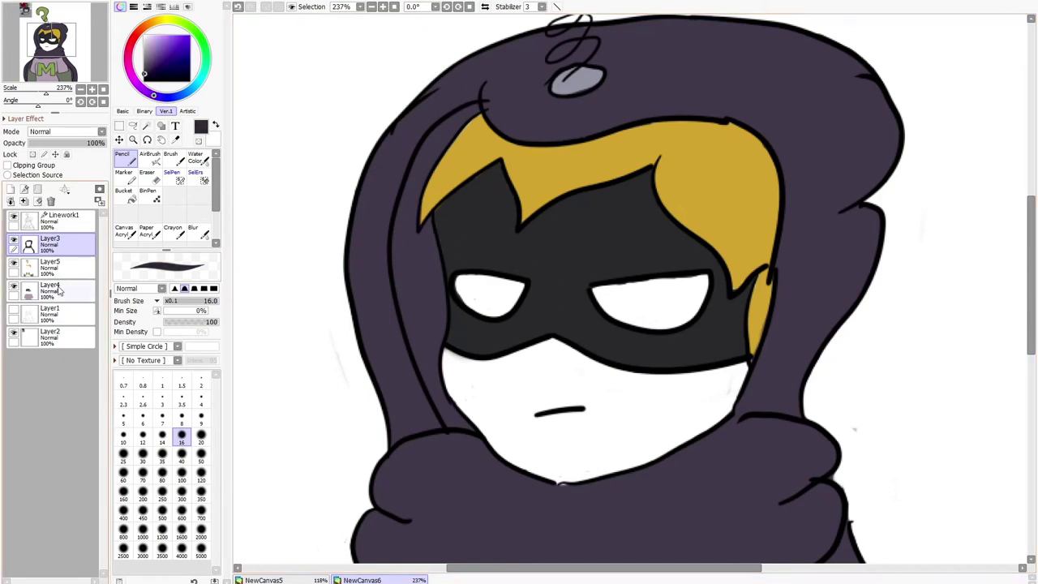
ctrl+shift+click(430, 231)
alt+click(424, 201)
ctrl+shift+click(425, 201)
ctrl+shift+click(423, 215)
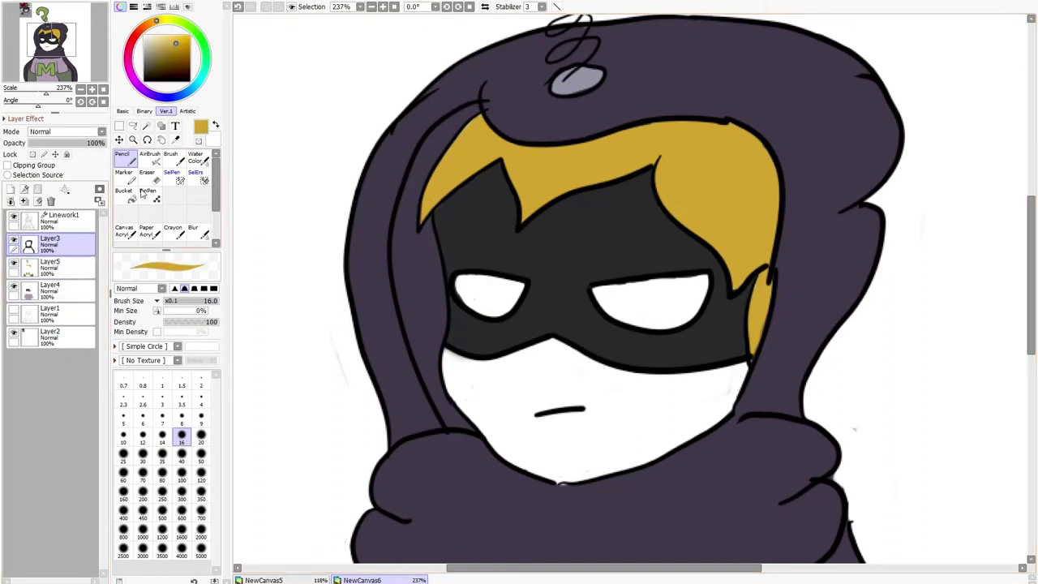
key(e)
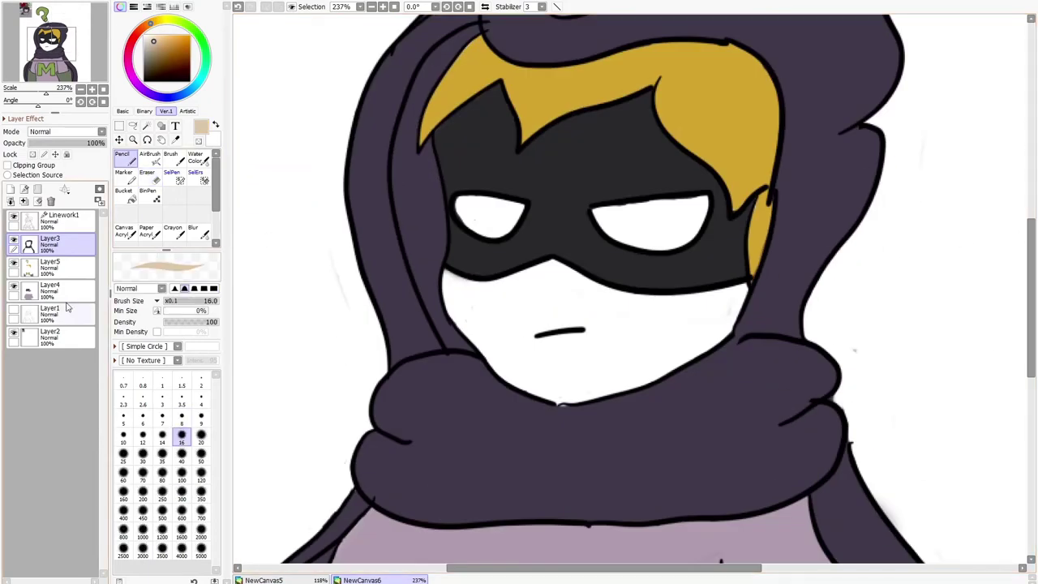
Fill the bare lower face below the mask with beige skin colour on Layer5.
click(51, 263)
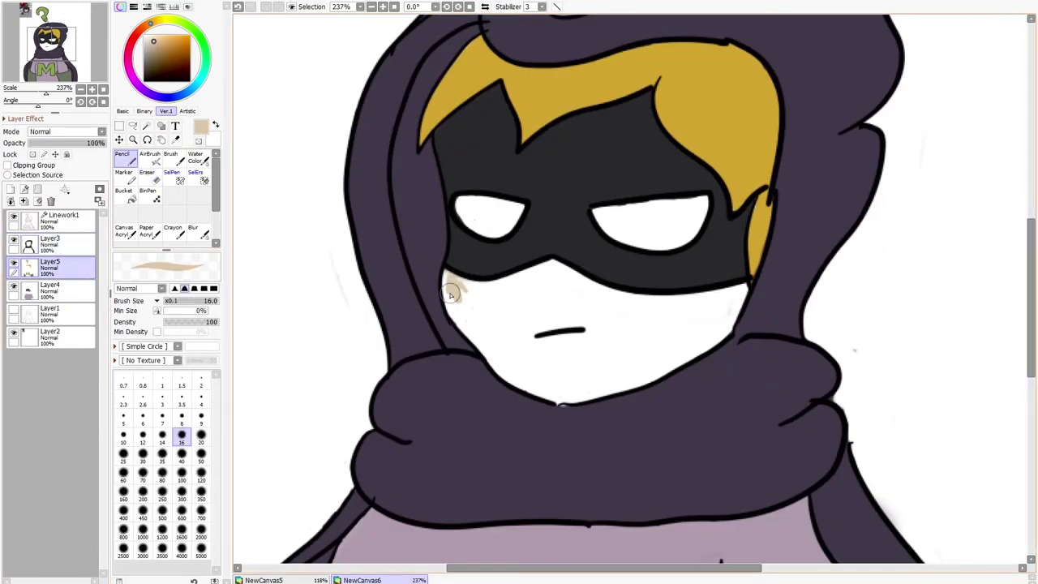
drag(455, 307, 498, 367)
mouse_move(548, 402)
mouse_down()
mouse_move(676, 363)
mouse_move(700, 321)
mouse_move(724, 323)
mouse_move(740, 307)
mouse_move(556, 266)
mouse_move(621, 296)
mouse_move(718, 301)
mouse_move(708, 325)
mouse_move(730, 308)
mouse_move(595, 318)
mouse_move(473, 301)
mouse_move(455, 280)
mouse_move(467, 290)
mouse_move(519, 279)
mouse_move(643, 316)
mouse_move(499, 342)
mouse_move(472, 336)
mouse_move(565, 362)
mouse_move(544, 384)
mouse_move(668, 362)
mouse_up()
Add a new layer for the background, move it directly above Layer1, and hide all other layers.
scroll(851, 300, down, 6)
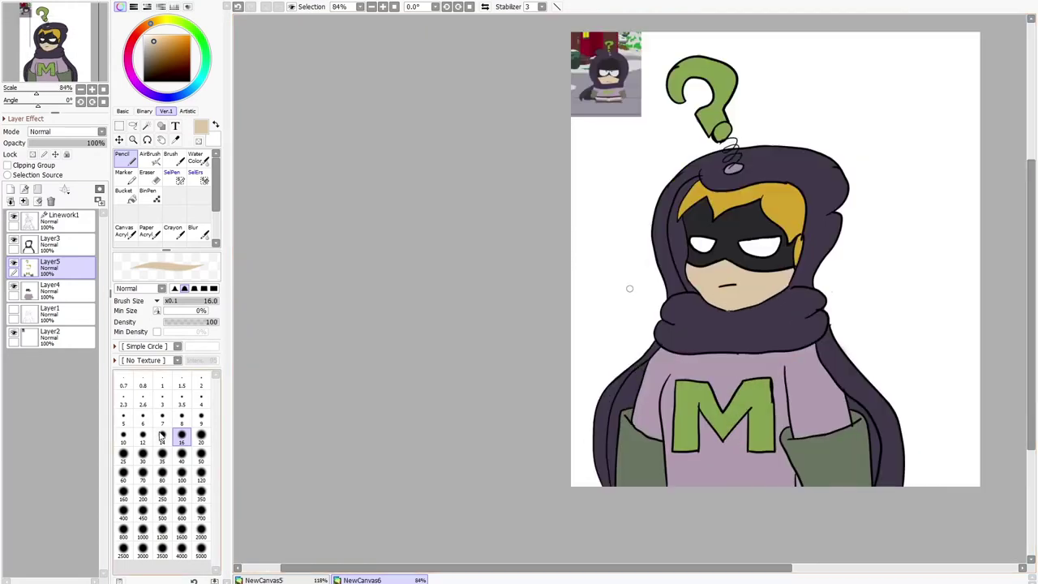
click(71, 338)
click(11, 189)
drag(67, 338, 68, 307)
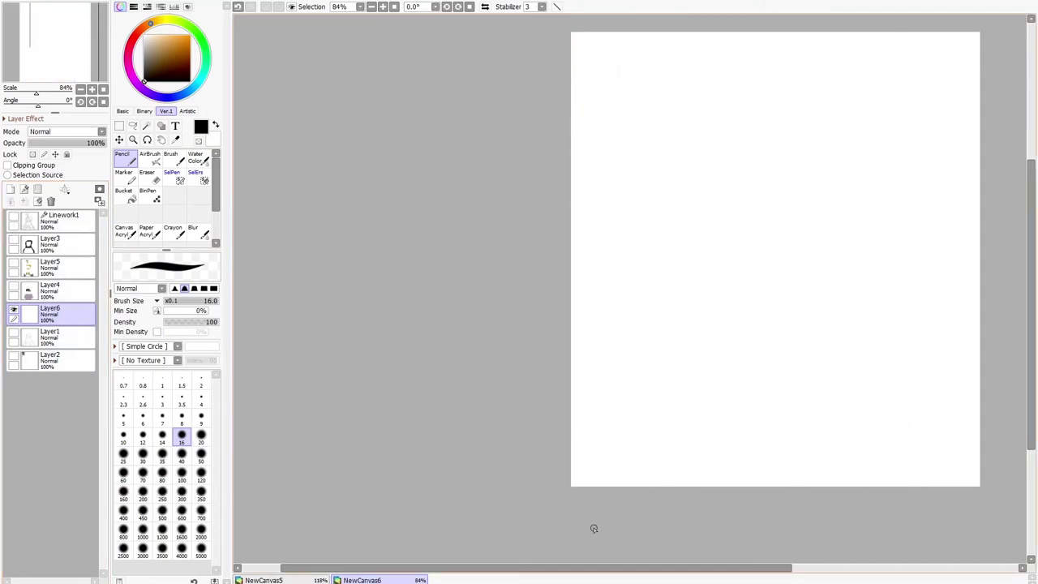
scroll(650, 512, down, 2)
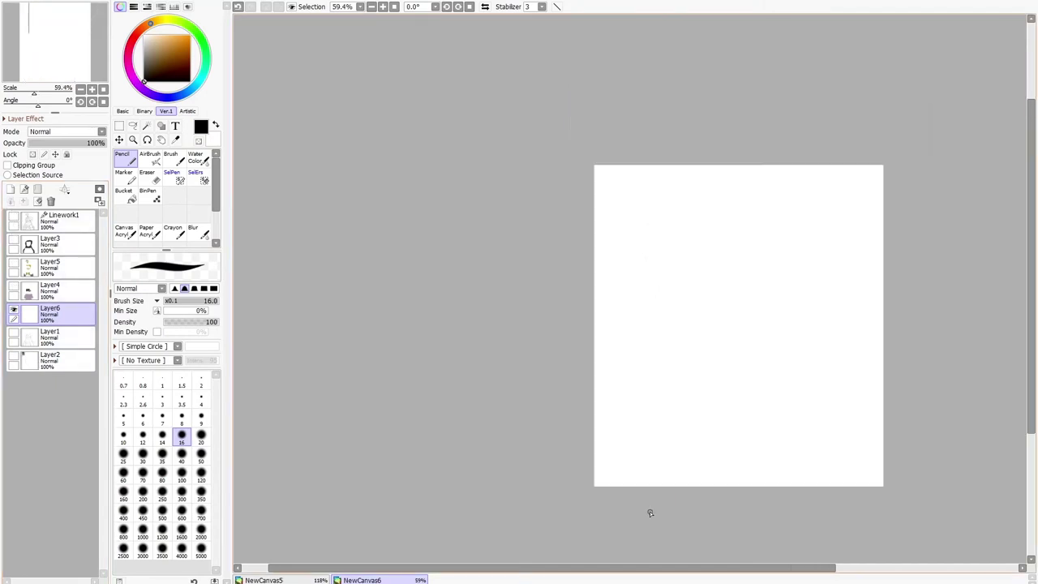
Draw black outlines of tall wavy flames across the canvas on Layer6 with the Pencil at size 16.
drag(649, 235, 604, 487)
mouse_move(615, 207)
mouse_down()
mouse_move(723, 488)
mouse_move(752, 192)
mouse_move(829, 486)
mouse_up()
mouse_move(767, 332)
mouse_down()
mouse_move(758, 323)
mouse_move(713, 373)
mouse_move(710, 405)
mouse_up()
mouse_move(776, 385)
mouse_down()
mouse_move(852, 279)
mouse_move(806, 487)
mouse_up()
drag(891, 190, 891, 226)
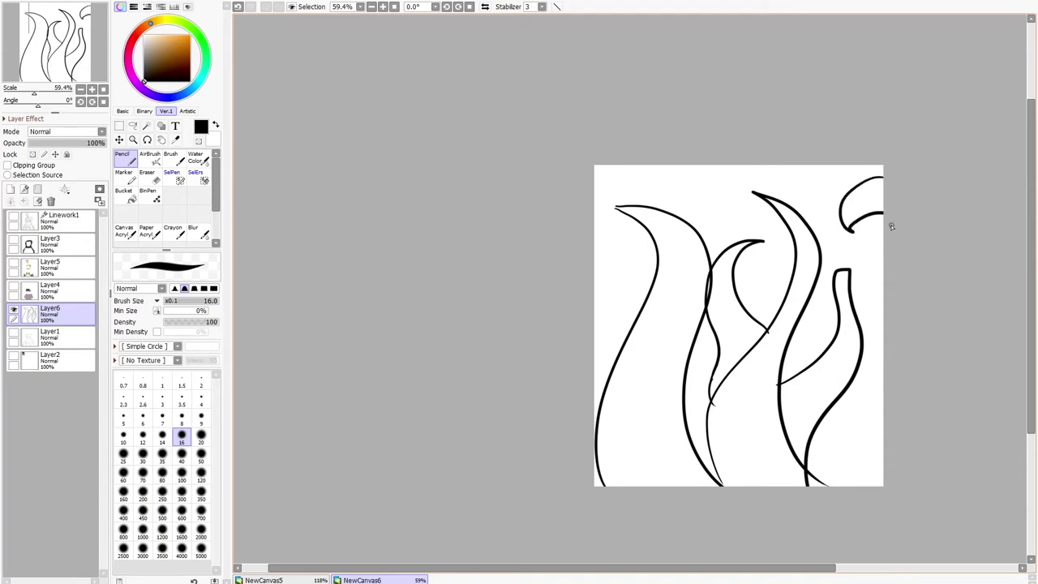
mouse_move(662, 197)
mouse_down()
mouse_move(590, 194)
mouse_move(618, 209)
mouse_up()
Fill both upper corner shapes and the two rear flames with black using the Bucket.
click(125, 195)
click(639, 179)
click(650, 213)
key(ctrl+z)
click(124, 156)
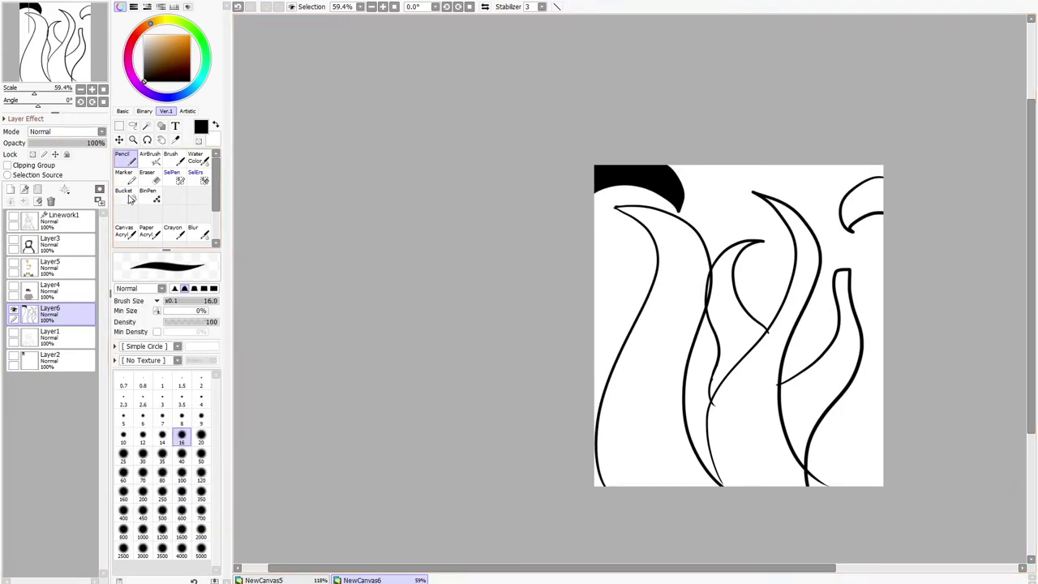
click(126, 196)
click(708, 289)
click(722, 300)
click(835, 348)
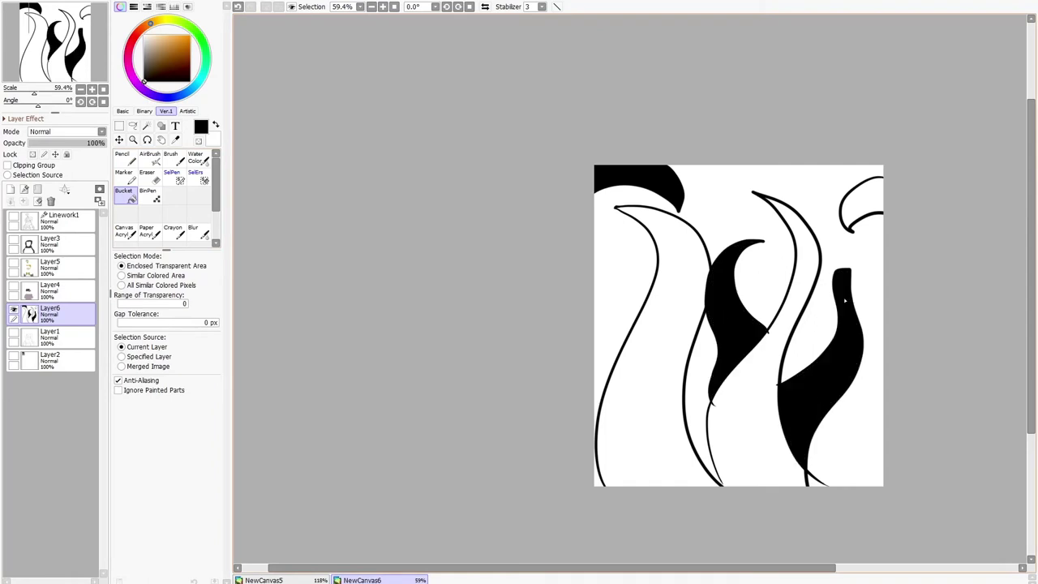
click(863, 207)
Pick a dark grey and fill the large front flames with it.
click(143, 71)
click(652, 349)
click(759, 407)
click(813, 482)
click(124, 158)
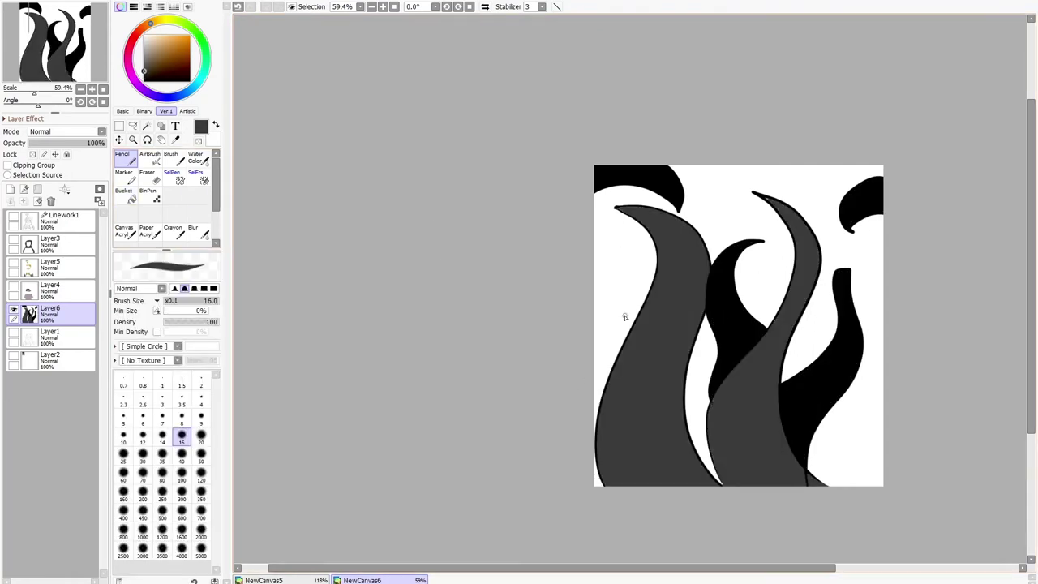
Undo the flame fills and outlines on the background layer.
click(238, 8)
click(238, 8)
click(239, 8)
click(238, 8)
click(238, 8)
click(239, 10)
click(238, 10)
click(238, 10)
click(239, 10)
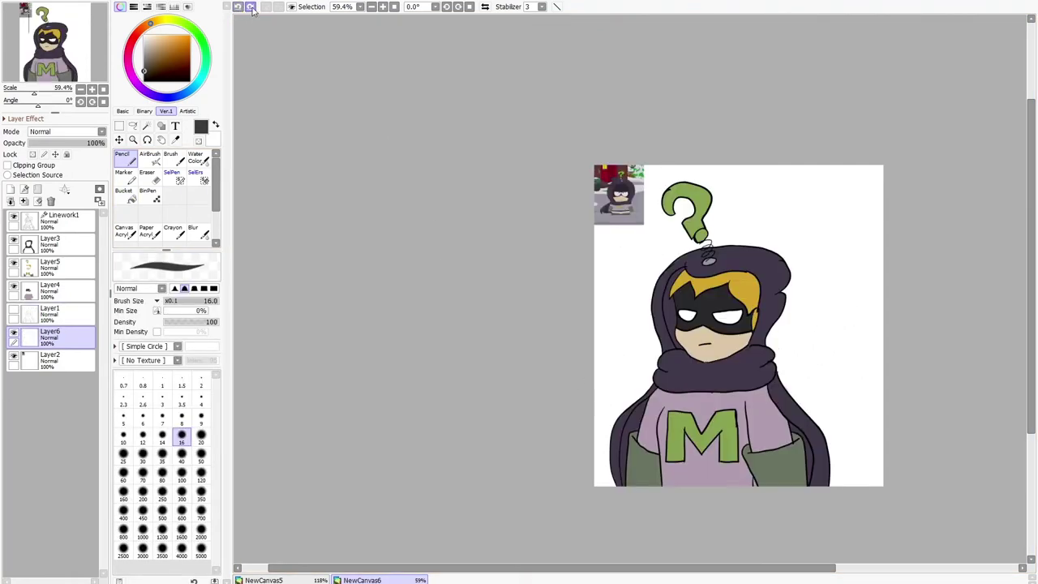
Redo Layer6's move above Layer1 and hide every other layer.
click(250, 9)
click(251, 8)
click(14, 286)
click(14, 263)
click(14, 240)
click(14, 216)
click(14, 355)
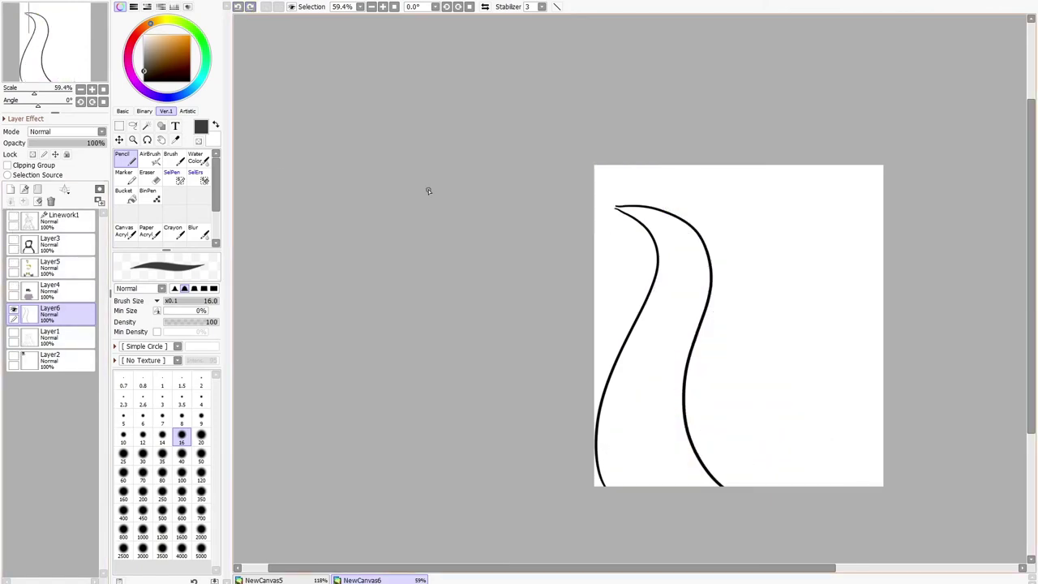
Clear the flame outline from Layer6 and draw a new set of tall wavy flame outlines in dark grey.
click(148, 177)
key(Delete)
key(n)
mouse_move(695, 168)
mouse_down()
mouse_move(596, 478)
mouse_move(666, 485)
mouse_up()
drag(882, 310, 807, 485)
mouse_move(653, 297)
mouse_down()
mouse_move(602, 305)
mouse_move(610, 337)
mouse_up()
mouse_move(717, 189)
mouse_down()
mouse_move(724, 485)
mouse_move(757, 485)
mouse_up()
Fill the central flame and its tip with dark grey using the Bucket.
click(126, 195)
click(758, 381)
click(728, 195)
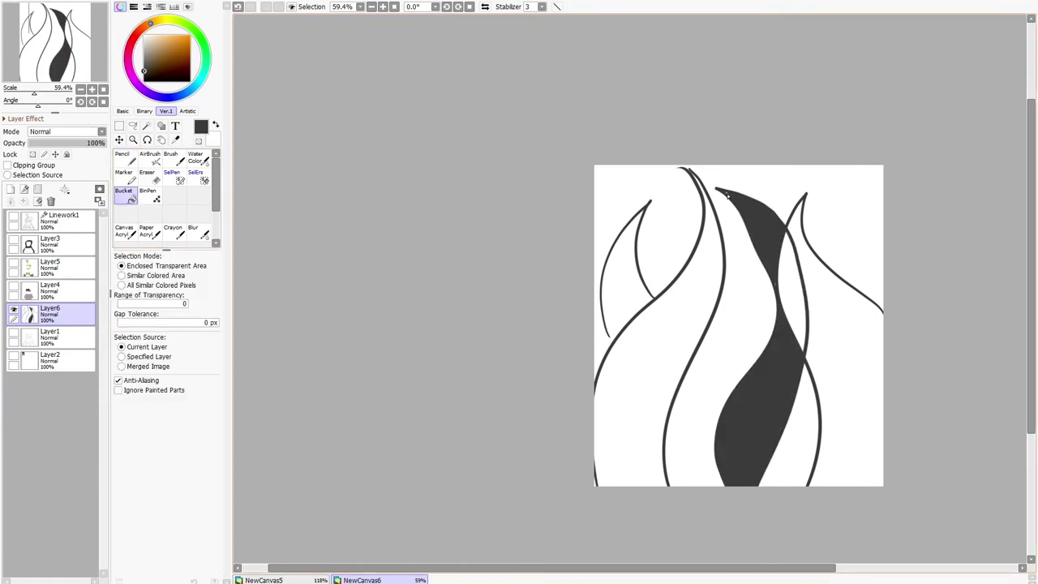
click(629, 271)
key(ctrl+z)
click(144, 81)
click(630, 270)
key(ctrl+z)
key(n)
key(ctrl+z)
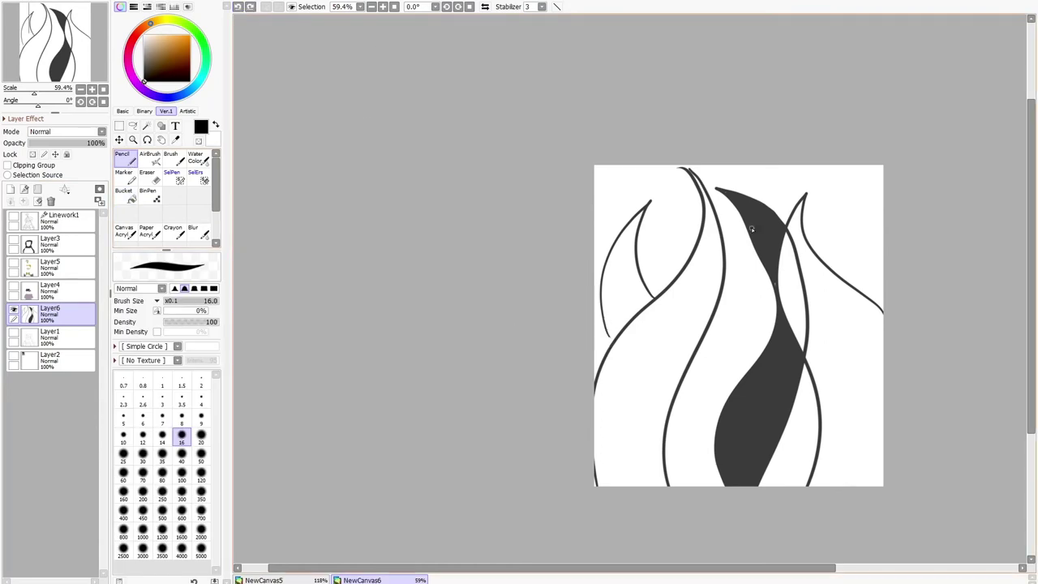
Close the gap in the small left flame's outline with dark grey and fill the background around the flames black.
right_click(751, 228)
drag(605, 330, 612, 343)
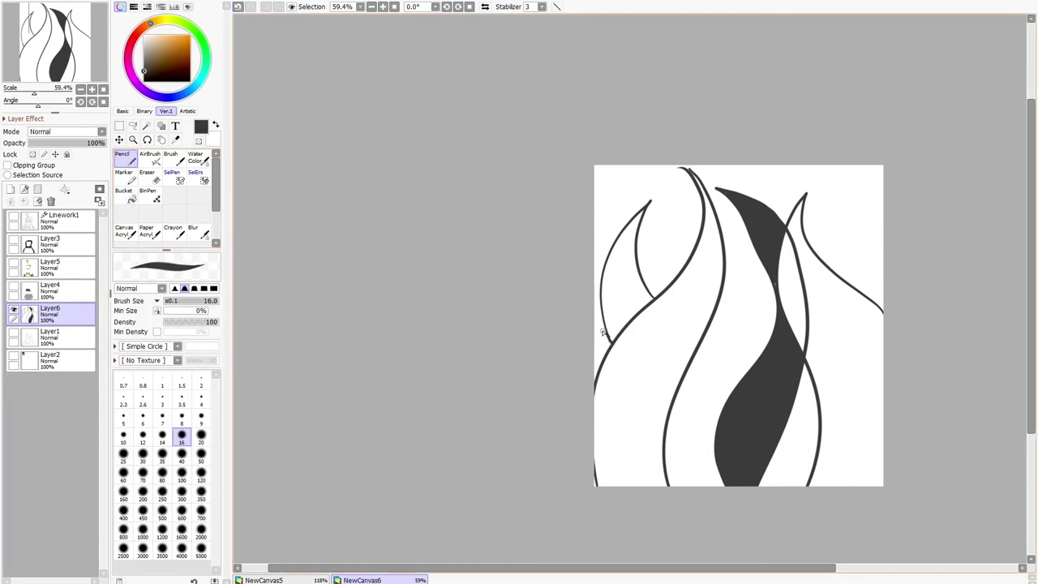
click(145, 81)
key(g)
click(658, 274)
Sample the dark grey and fill the small left flame and the large left and right flames with it.
right_click(760, 356)
click(624, 280)
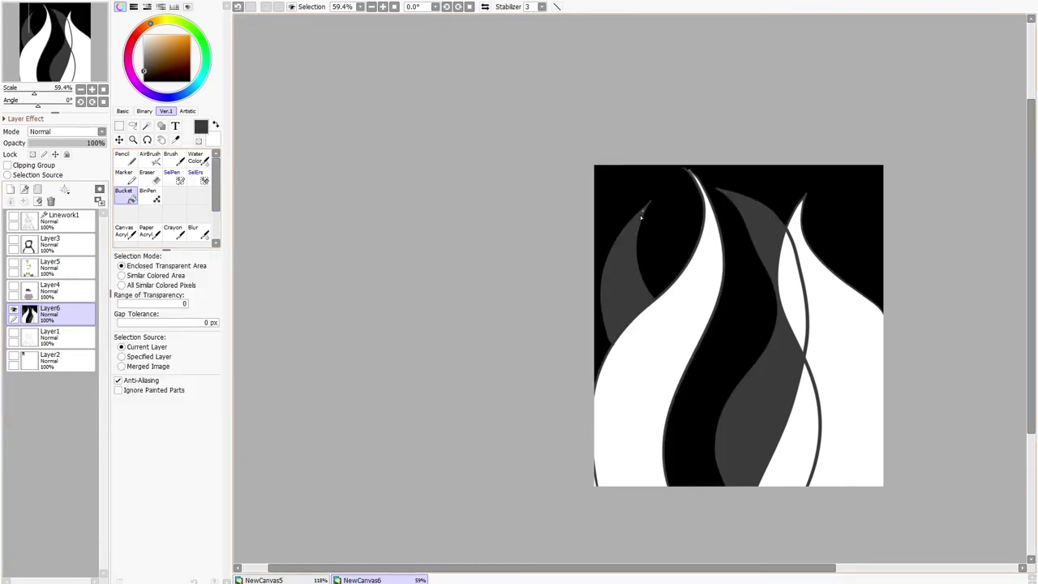
click(673, 333)
click(840, 329)
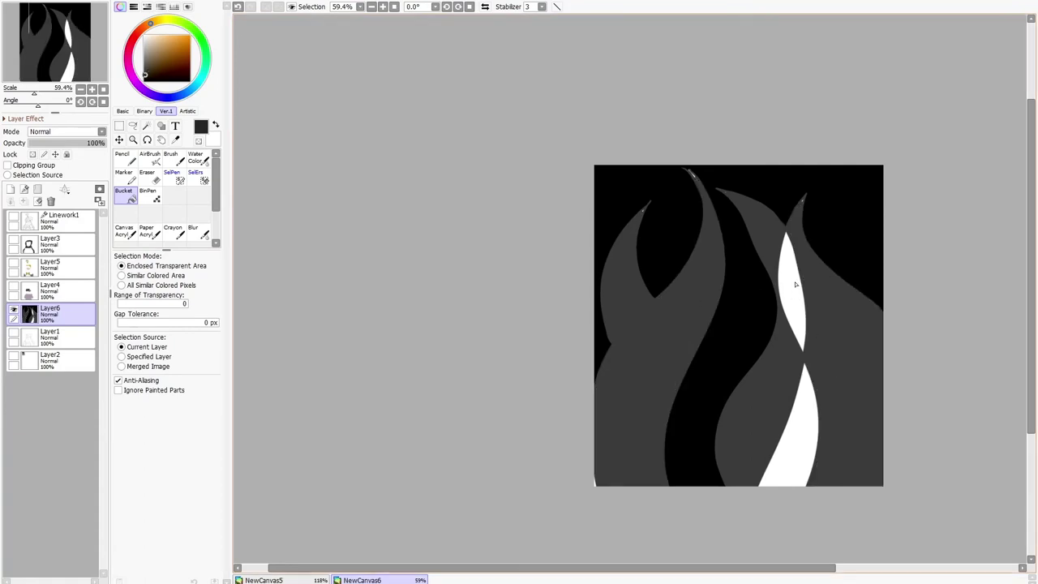
Fill the two remaining white gaps with near-black and soften all the flames using the Blur brush at size 100.
click(793, 283)
click(790, 421)
click(197, 233)
mouse_move(636, 213)
mouse_down()
mouse_move(609, 338)
mouse_move(653, 301)
mouse_move(718, 213)
mouse_move(662, 506)
mouse_move(595, 437)
mouse_move(639, 495)
mouse_move(722, 462)
mouse_move(759, 351)
mouse_move(749, 234)
mouse_move(779, 230)
mouse_move(817, 255)
mouse_move(849, 300)
mouse_move(792, 263)
mouse_move(809, 321)
mouse_move(742, 539)
mouse_move(783, 436)
mouse_up()
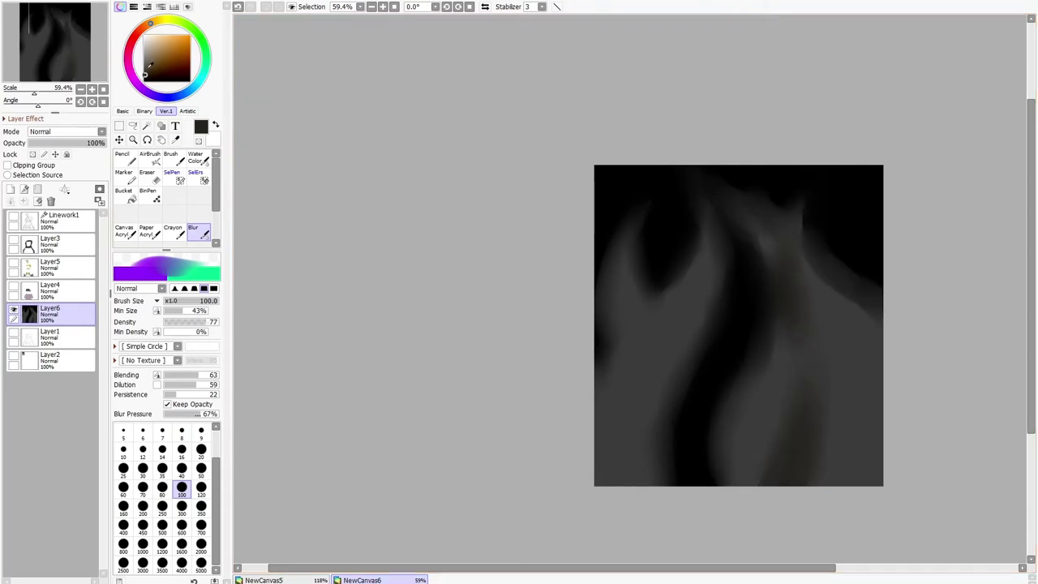
Add a layer above Layer6 and draw mid-grey outlines of a second set of flames with the Pencil.
click(144, 60)
click(125, 158)
click(11, 188)
mouse_move(594, 442)
mouse_down()
mouse_move(612, 408)
mouse_move(605, 263)
mouse_up()
mouse_move(606, 263)
mouse_down()
mouse_move(628, 487)
mouse_move(638, 308)
mouse_move(689, 486)
mouse_up()
key(ctrl+z)
key(ctrl+z)
mouse_move(760, 486)
mouse_down()
mouse_move(748, 202)
mouse_move(813, 486)
mouse_up()
mouse_move(751, 348)
mouse_down()
mouse_move(716, 253)
mouse_move(727, 388)
mouse_up()
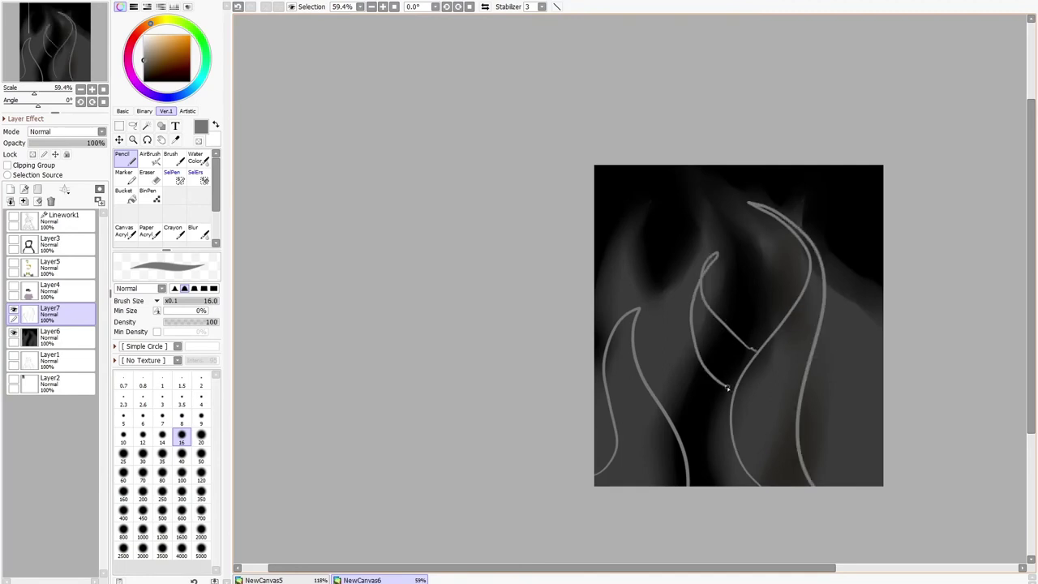
mouse_move(613, 235)
mouse_down()
mouse_move(594, 313)
mouse_move(594, 252)
mouse_up()
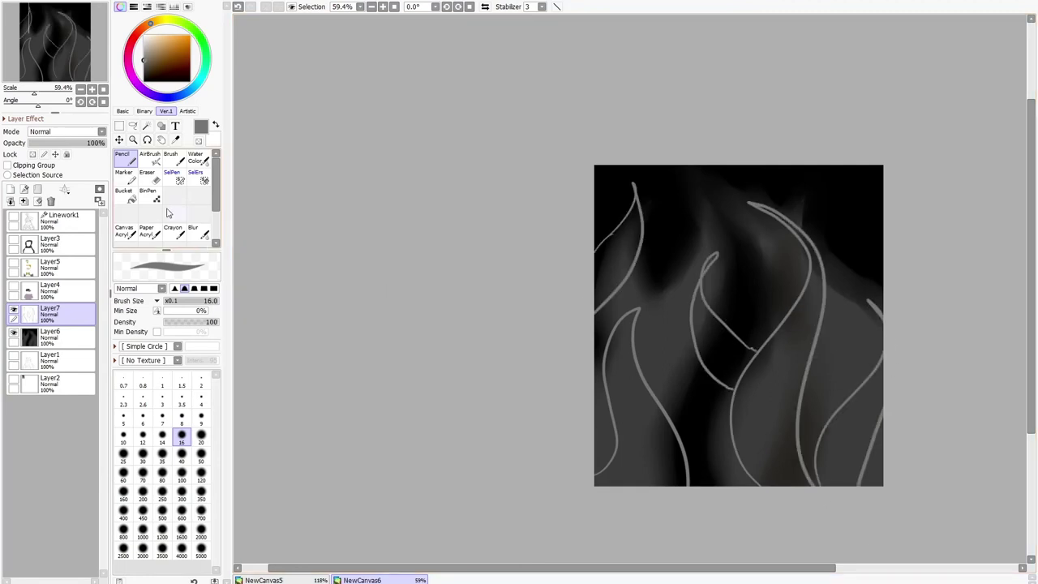
Fill the second set of flames with mid grey on Layer7 using the Bucket.
click(125, 195)
click(617, 252)
click(633, 398)
click(713, 348)
click(770, 414)
click(843, 436)
Soften and spread the mid-grey flames on Layer7 with the Blur brush at size 100.
click(193, 231)
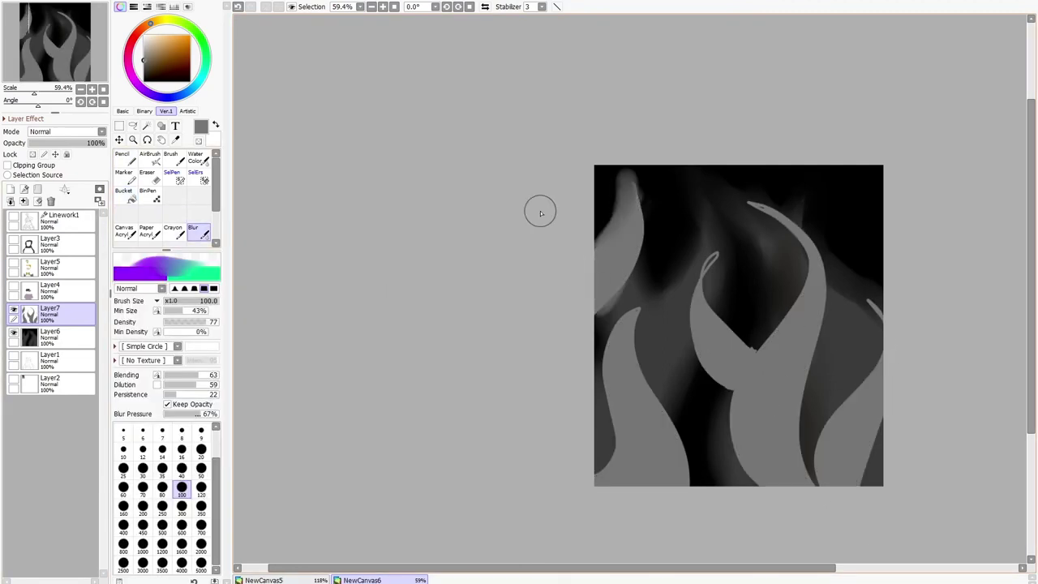
mouse_move(629, 208)
mouse_down()
mouse_move(613, 232)
mouse_move(634, 269)
mouse_move(603, 402)
mouse_move(615, 333)
mouse_move(669, 281)
mouse_move(672, 430)
mouse_move(700, 322)
mouse_move(693, 292)
mouse_move(730, 446)
mouse_move(739, 417)
mouse_move(711, 242)
mouse_move(776, 331)
mouse_move(746, 231)
mouse_move(808, 286)
mouse_move(762, 205)
mouse_move(800, 401)
mouse_move(761, 347)
mouse_move(744, 381)
mouse_move(823, 431)
mouse_move(851, 281)
mouse_move(845, 406)
mouse_move(889, 415)
mouse_move(808, 517)
mouse_up()
click(182, 488)
Pick a light grey, add a layer above Layer7, and outline a third set of smaller flames along the canvas base.
click(124, 158)
click(144, 47)
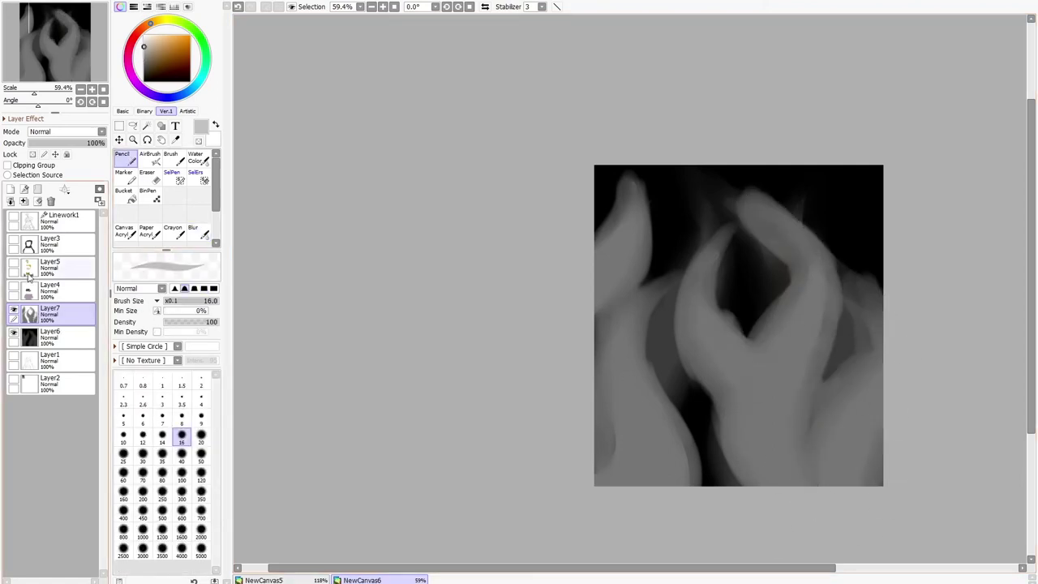
click(11, 189)
mouse_move(762, 486)
mouse_down()
mouse_move(823, 288)
mouse_move(742, 408)
mouse_up()
Fill the left and central light-grey flames on Layer8 using the Bucket.
click(125, 194)
click(605, 347)
click(628, 454)
click(707, 454)
click(785, 380)
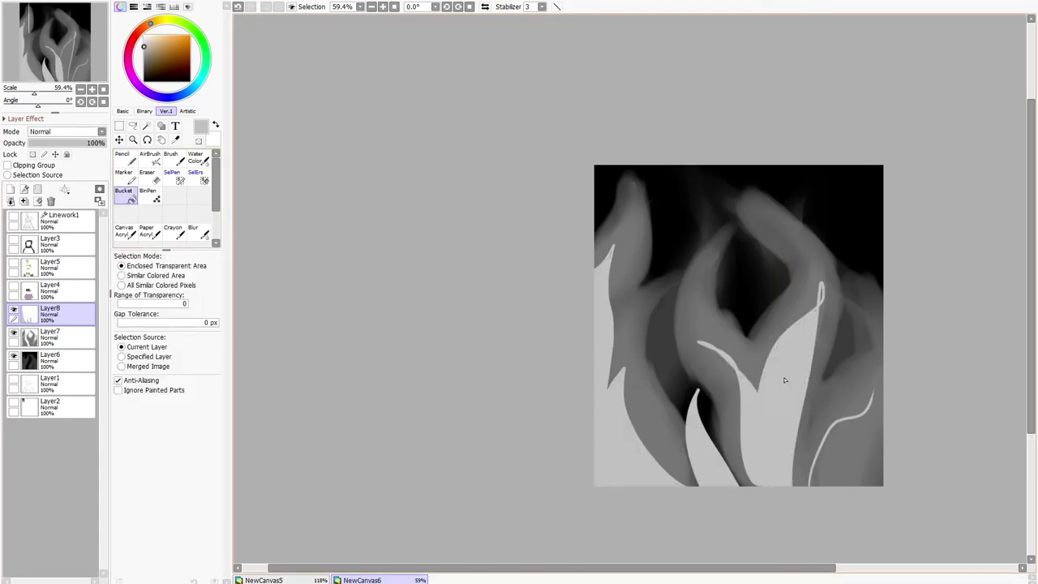
Close the open outline of the lower-right flame with the Pencil and fill it light grey.
click(847, 446)
click(238, 6)
click(124, 158)
drag(877, 393, 852, 487)
click(130, 193)
click(832, 462)
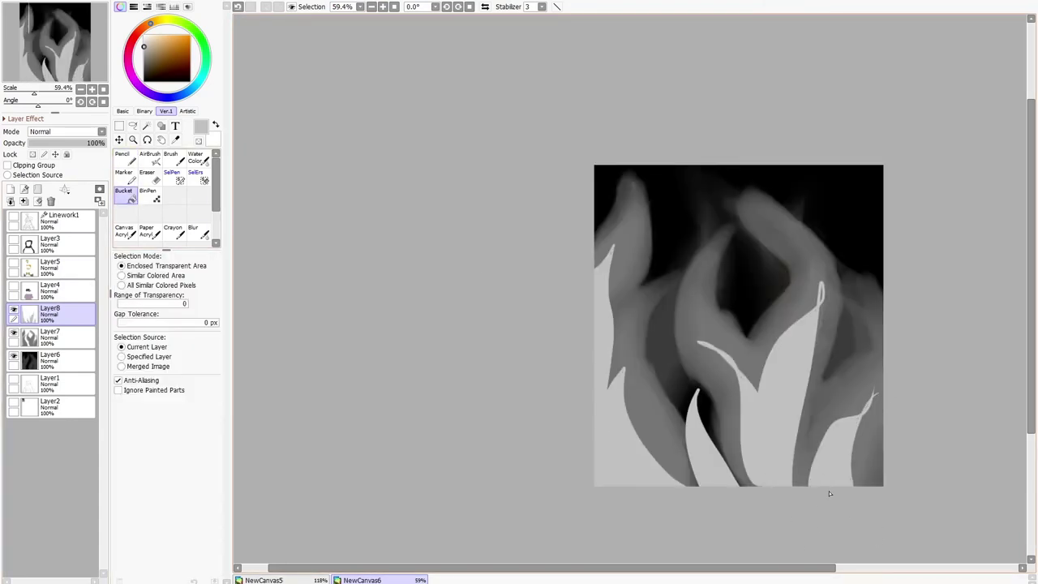
Blur the light-grey flames on Layer8 at size 100 and transfer them down into Layer7.
click(196, 232)
mouse_move(621, 398)
mouse_down()
mouse_move(613, 371)
mouse_move(667, 482)
mouse_move(699, 430)
mouse_move(765, 514)
mouse_move(683, 282)
mouse_move(832, 278)
mouse_move(804, 405)
mouse_move(858, 486)
mouse_up()
click(11, 201)
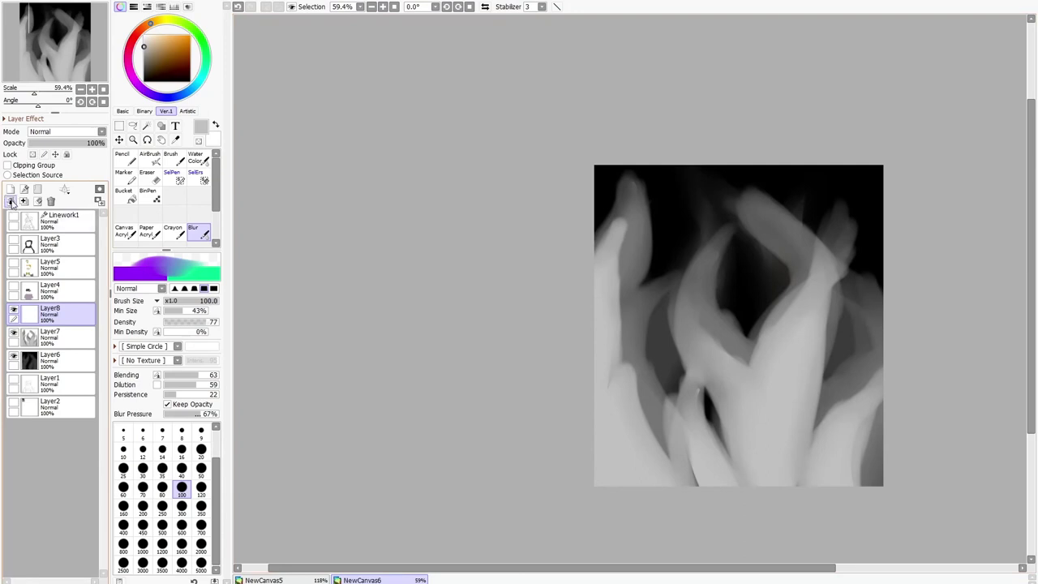
Transfer the flame artwork on Layer7 down into Layer6 and delete the emptied Layer8 and Layer7.
click(57, 347)
click(15, 312)
click(59, 318)
click(58, 338)
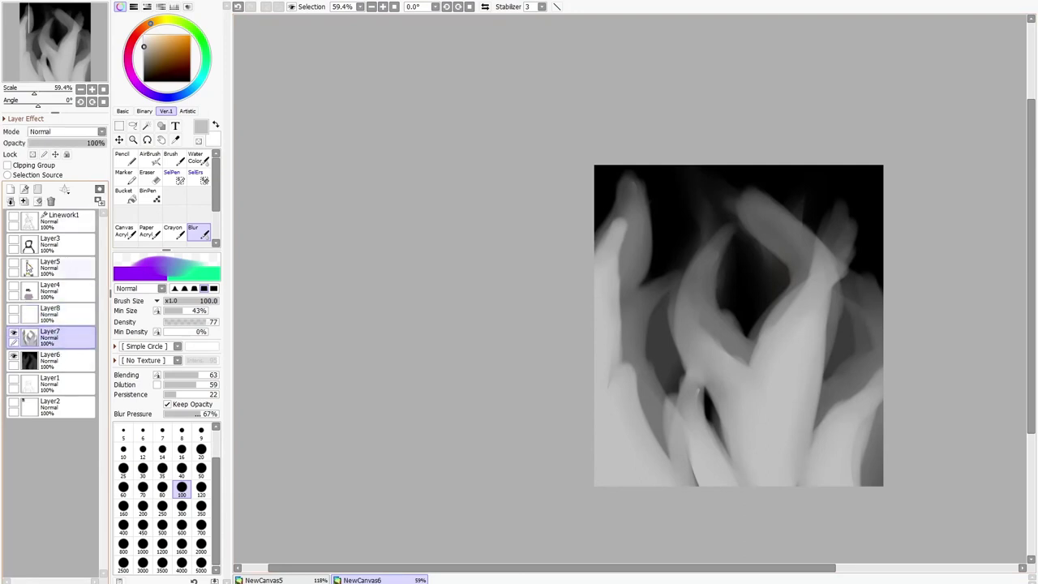
click(10, 201)
click(51, 201)
click(58, 319)
click(50, 201)
Show the character again by making Layer4, Layer5, Layer3 and Linework1 visible.
click(14, 287)
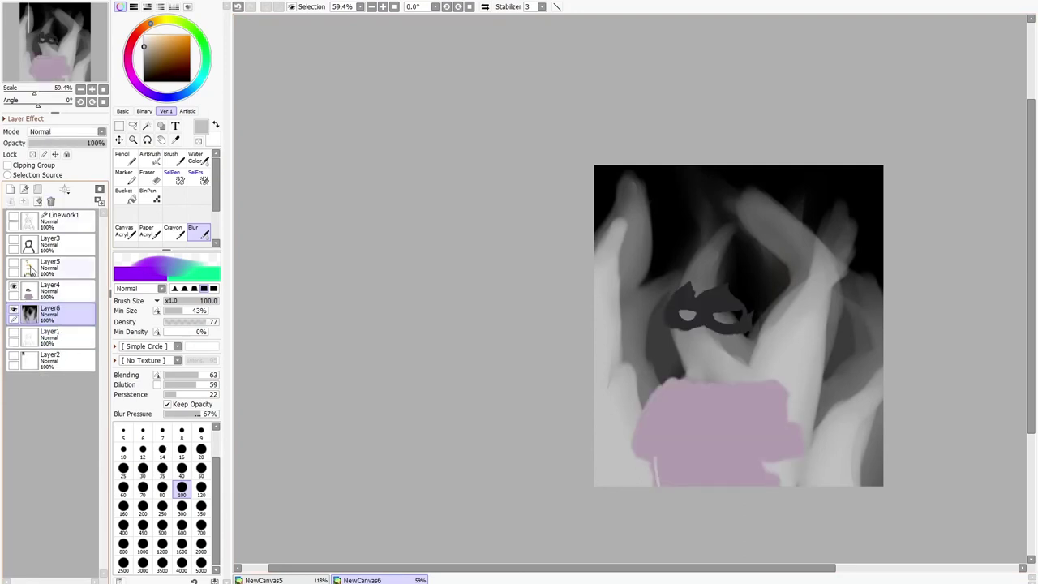
click(15, 264)
click(15, 241)
click(14, 219)
Paint both eye openings of the mask white on Layer3 with the Pencil, and add a new layer above Layer6.
click(57, 244)
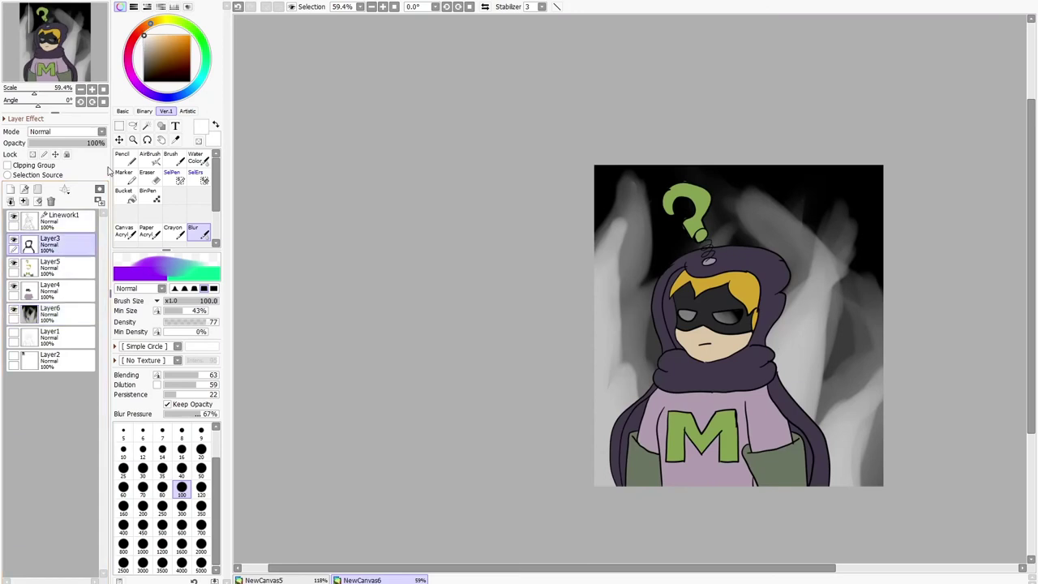
click(123, 157)
key(ctrl+z)
click(58, 313)
click(10, 188)
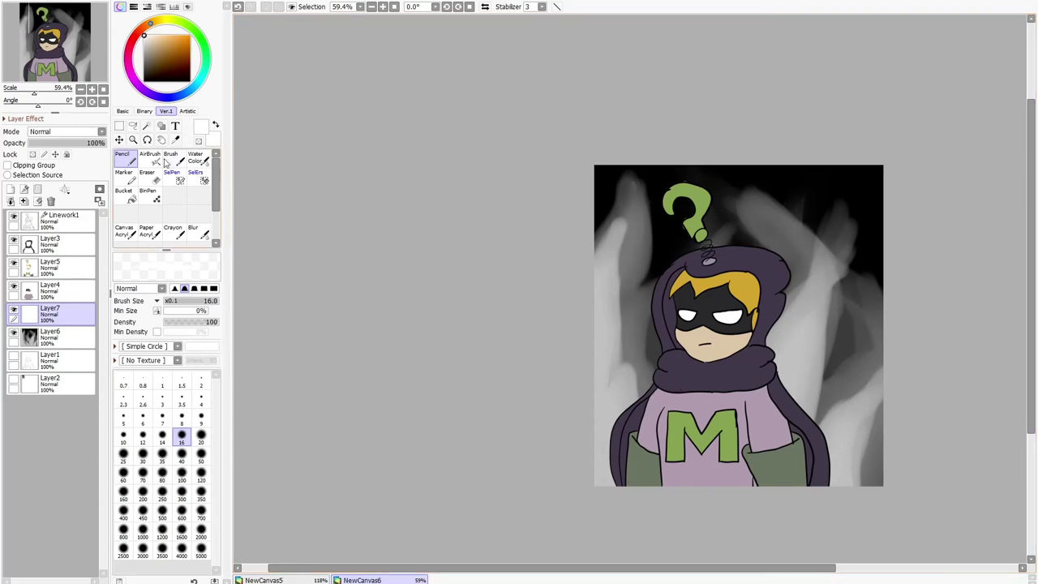
Draw a black round pupil outline under each upper eyelid on Linework1 with the size 8 Pen, blackening its upper part.
click(61, 219)
scroll(729, 340, up, 6)
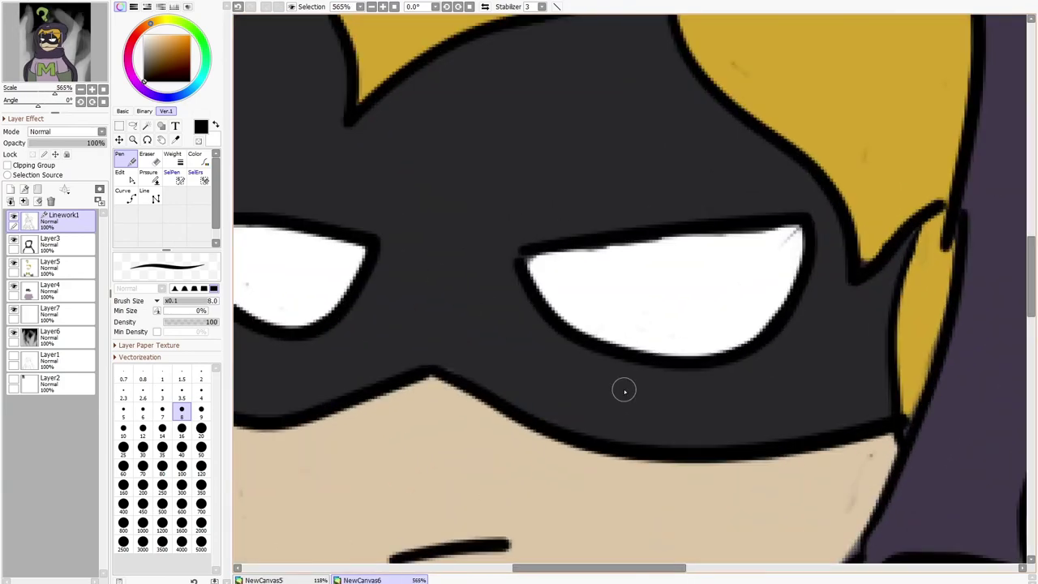
mouse_move(598, 248)
mouse_down()
mouse_move(616, 304)
mouse_move(655, 238)
mouse_up()
drag(591, 569, 519, 569)
mouse_move(631, 235)
mouse_down()
mouse_move(660, 285)
mouse_move(675, 243)
mouse_up()
drag(568, 569, 633, 569)
mouse_move(649, 238)
mouse_down()
mouse_move(678, 248)
mouse_move(637, 274)
mouse_up()
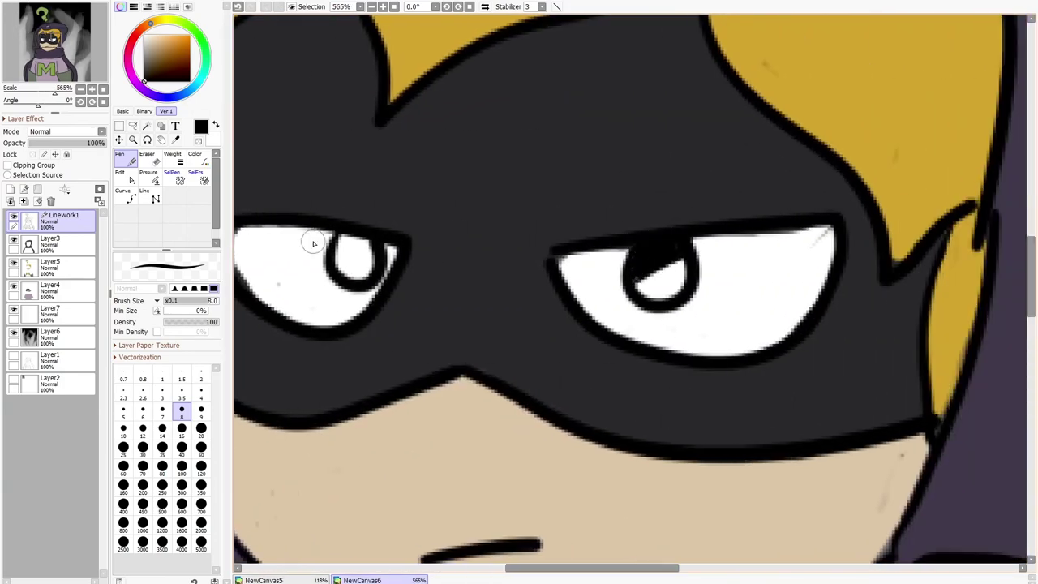
mouse_move(341, 246)
mouse_down()
mouse_move(334, 257)
mouse_move(364, 246)
mouse_move(351, 268)
mouse_move(369, 268)
mouse_up()
Add a layer above Layer3 and colour the lower part of both irises dark purple with the Pencil.
click(63, 244)
click(10, 189)
click(133, 76)
click(165, 63)
drag(652, 280, 659, 279)
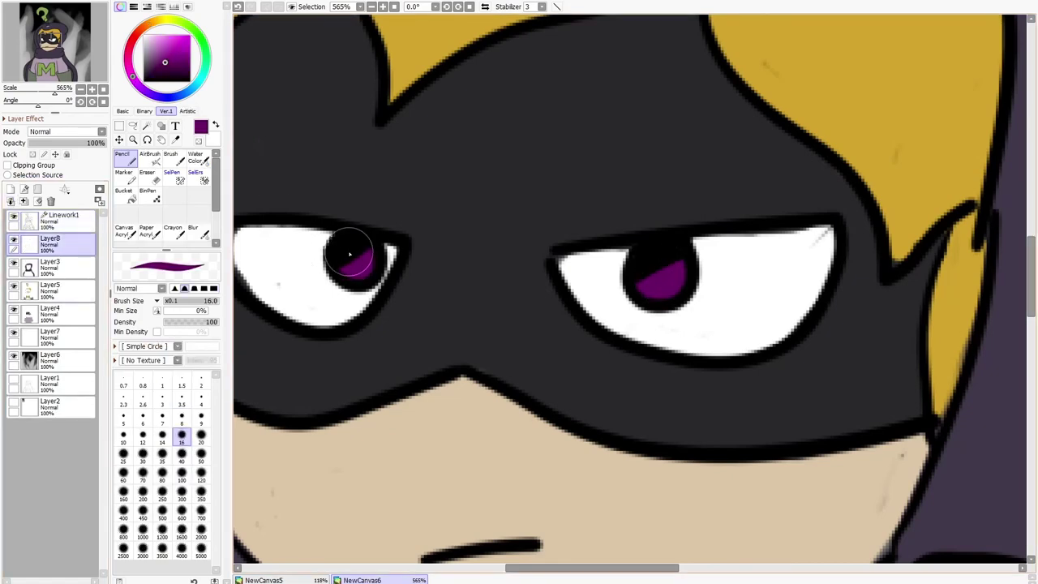
scroll(428, 324, down, 5)
scroll(591, 543, up, 4)
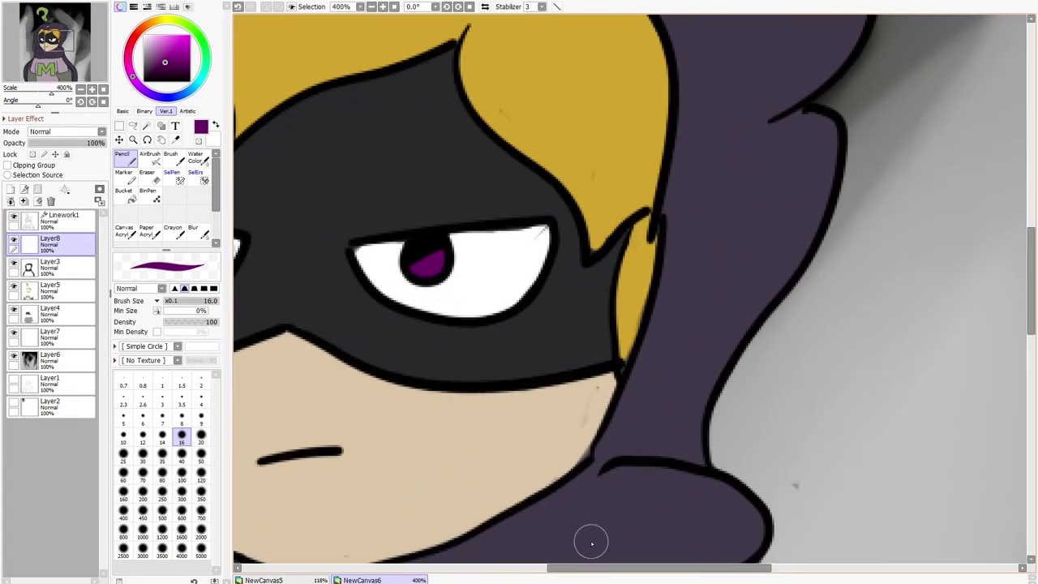
drag(594, 568, 538, 567)
Add a cyan italic text layer above Linework1 with the artist's Tumblr address at 55 px in the lower-left canvas corner.
click(66, 219)
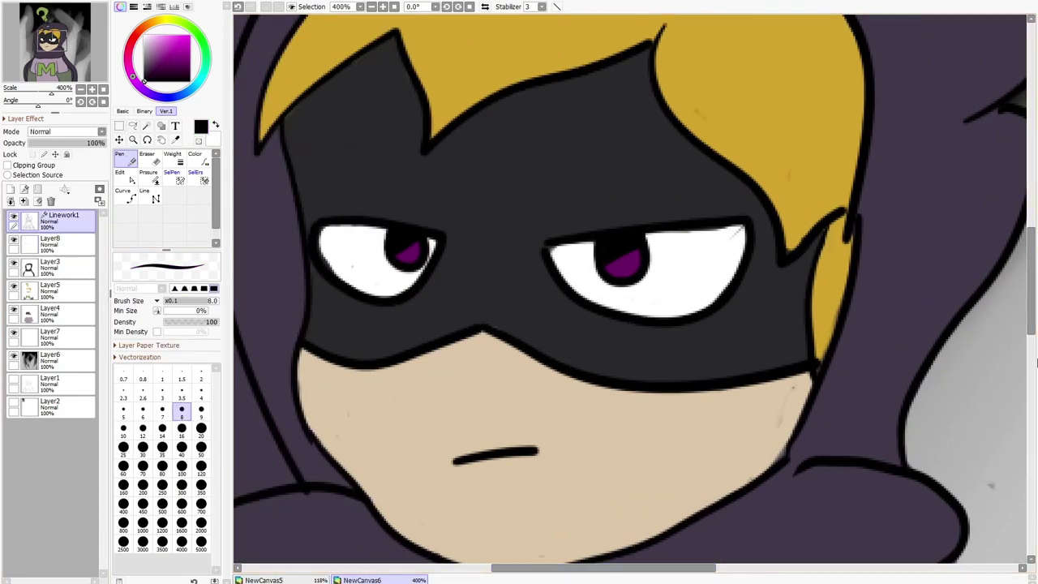
scroll(875, 284, down, 5)
click(175, 126)
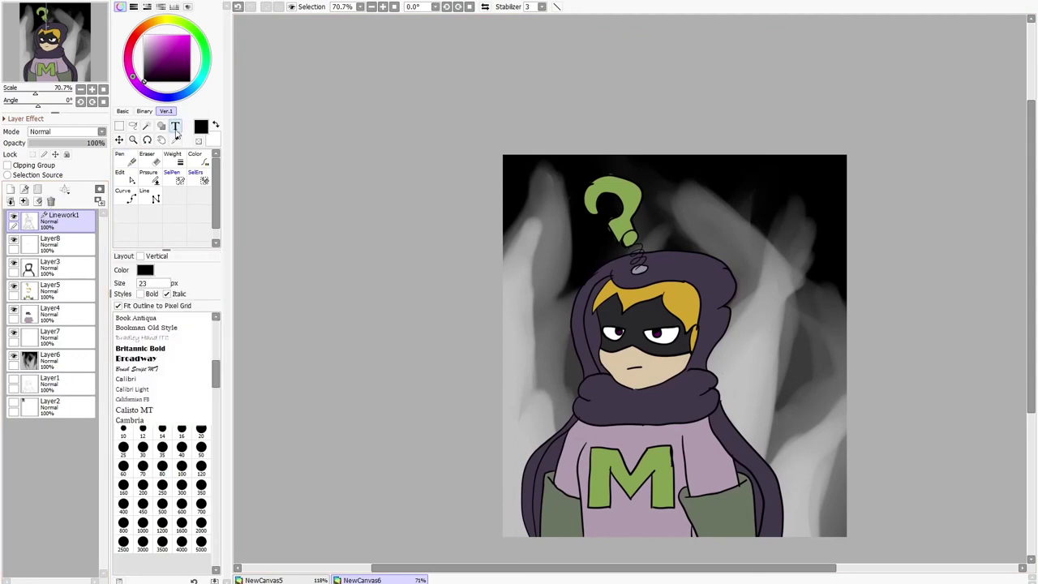
click(201, 81)
click(190, 35)
click(508, 517)
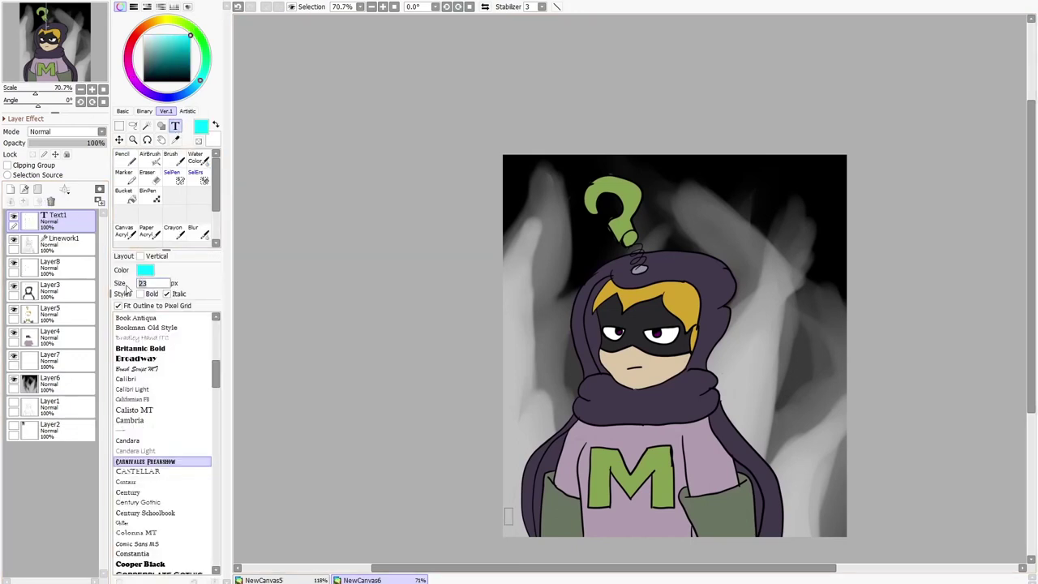
text(@ABBYROSEFLAME24.TUMBLR.COM)
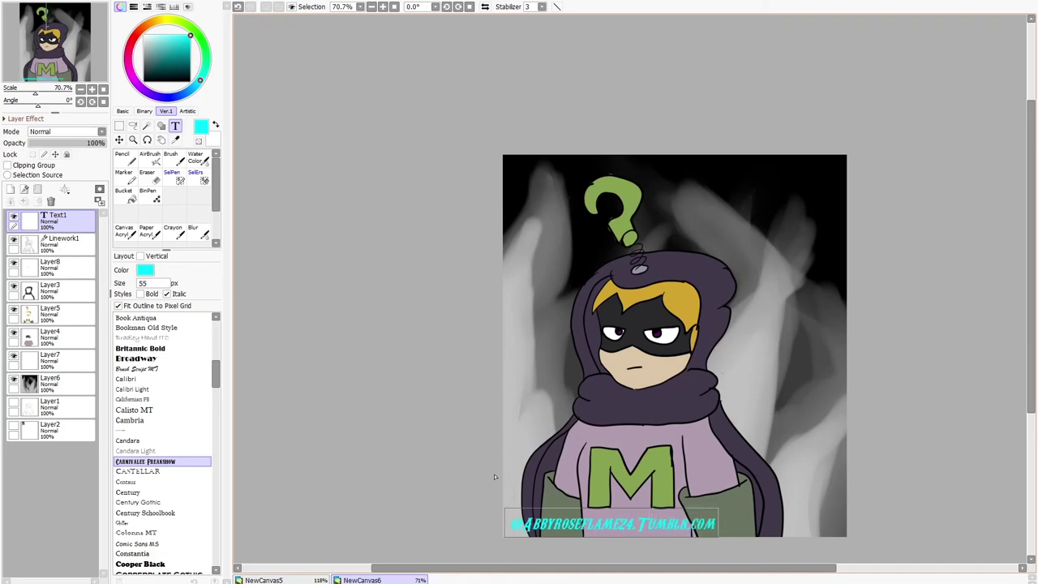
Set the signature text size to 45 px and move it down against the canvas's lower-left corner.
drag(716, 525, 507, 524)
double_click(149, 283)
text(45)
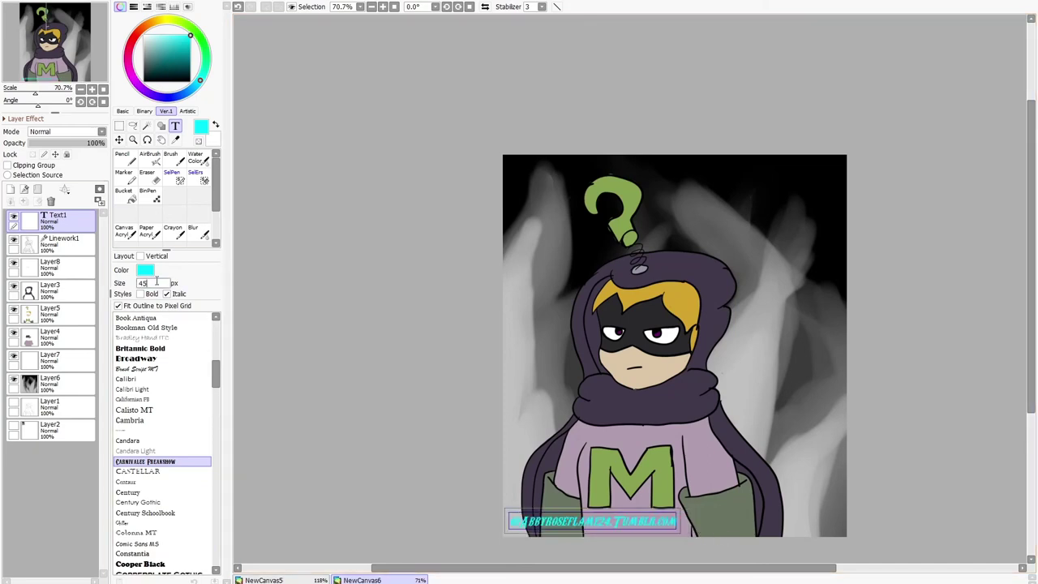
click(119, 140)
drag(575, 481, 570, 490)
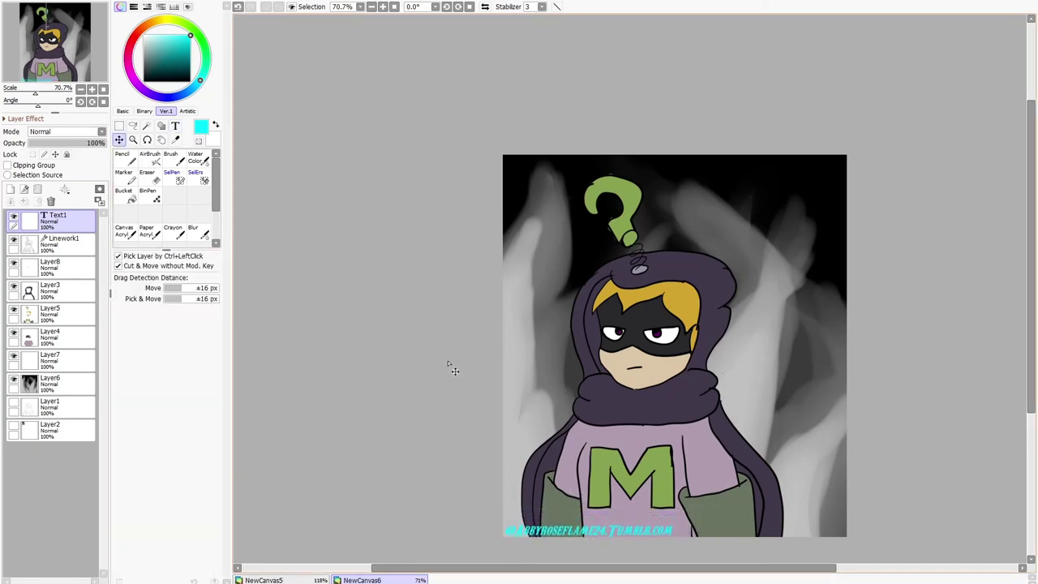
Try the signature text in vertical layout and move it up along the canvas's left edge.
click(123, 158)
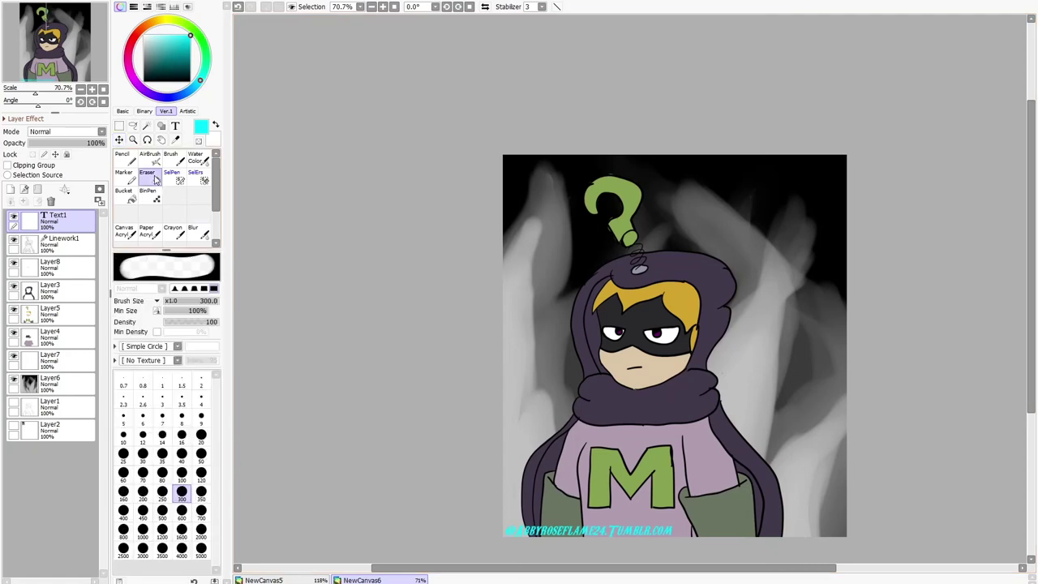
click(192, 323)
click(174, 126)
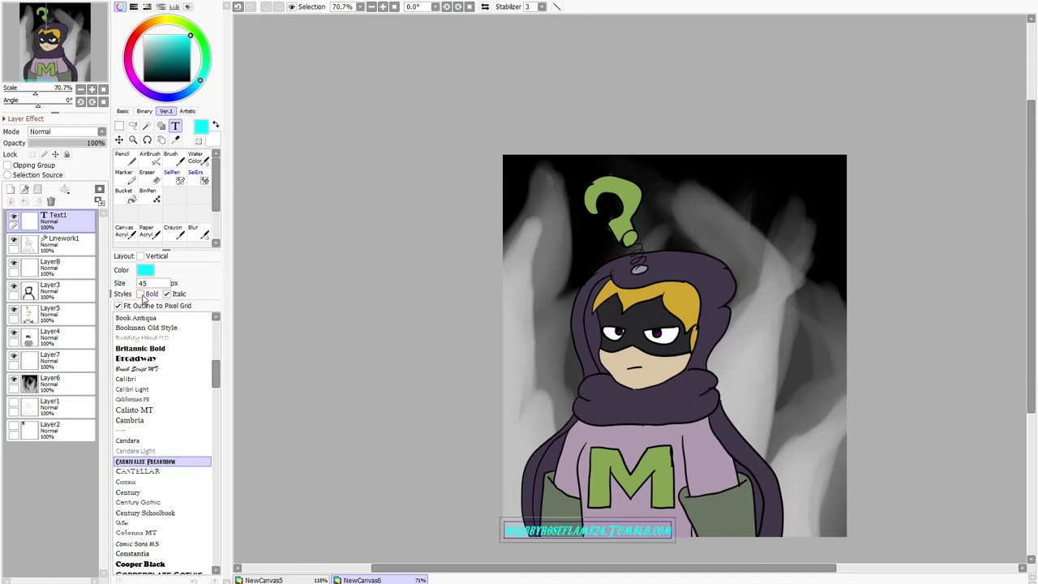
click(140, 257)
click(140, 257)
click(140, 257)
click(119, 139)
drag(628, 455, 643, 97)
Return the signature text to horizontal layout and move it back down to the canvas's lower-left corner.
click(175, 126)
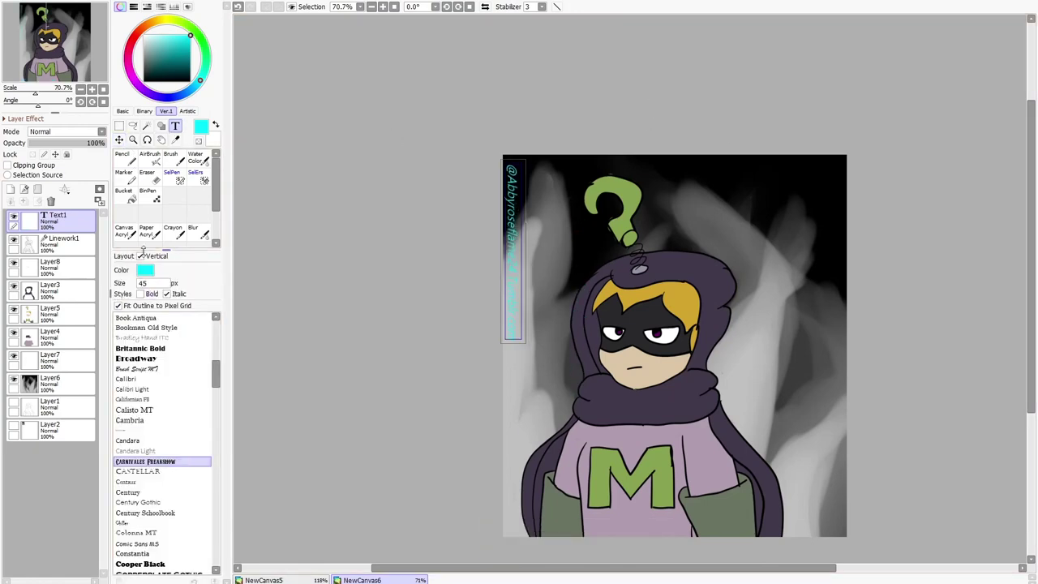
click(143, 255)
click(119, 140)
drag(666, 201, 665, 538)
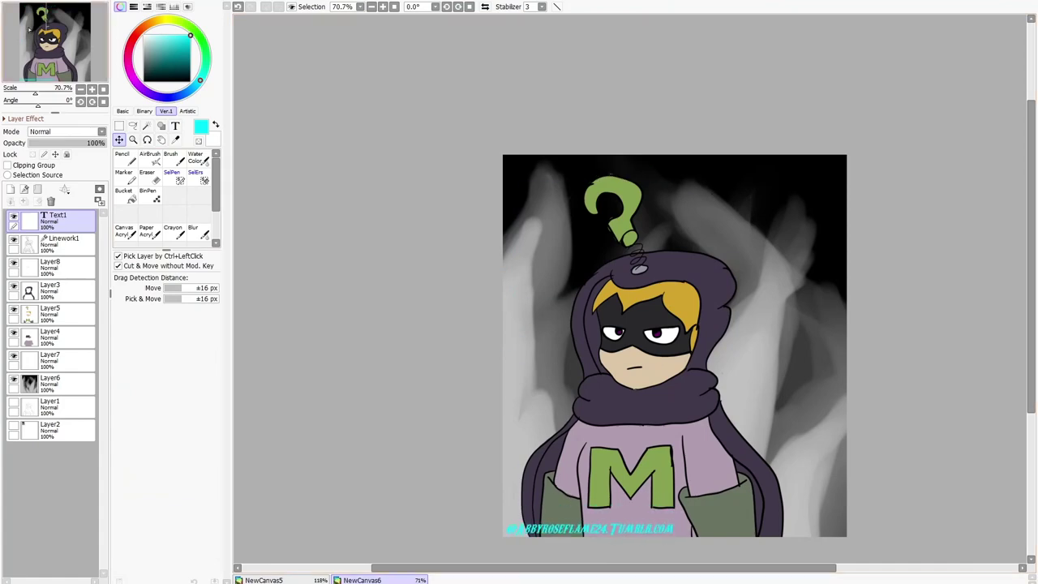